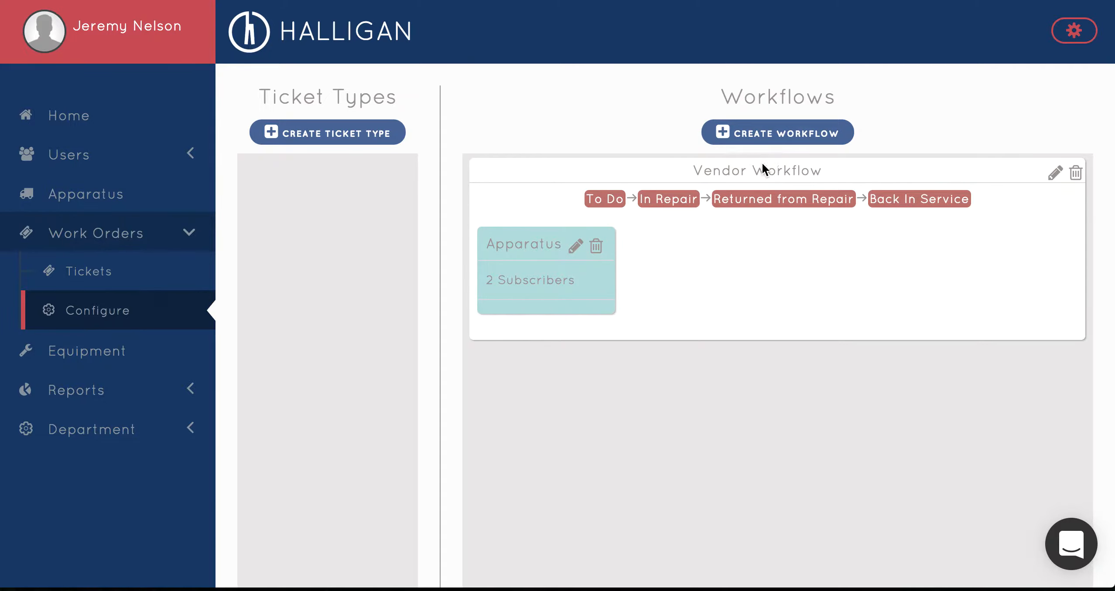
Start a new workflow and name it In House Workflow
left_click(762, 131)
left_click(549, 132)
type("In House")
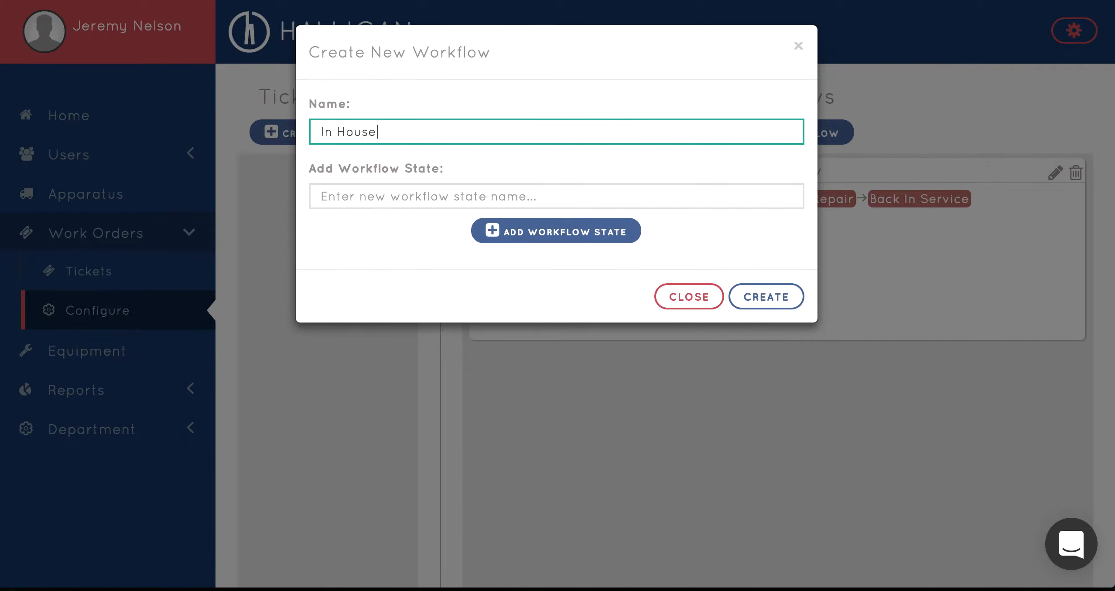
type(" Workflow")
Add the states To Do and In Progress to the new workflow
left_click(402, 201)
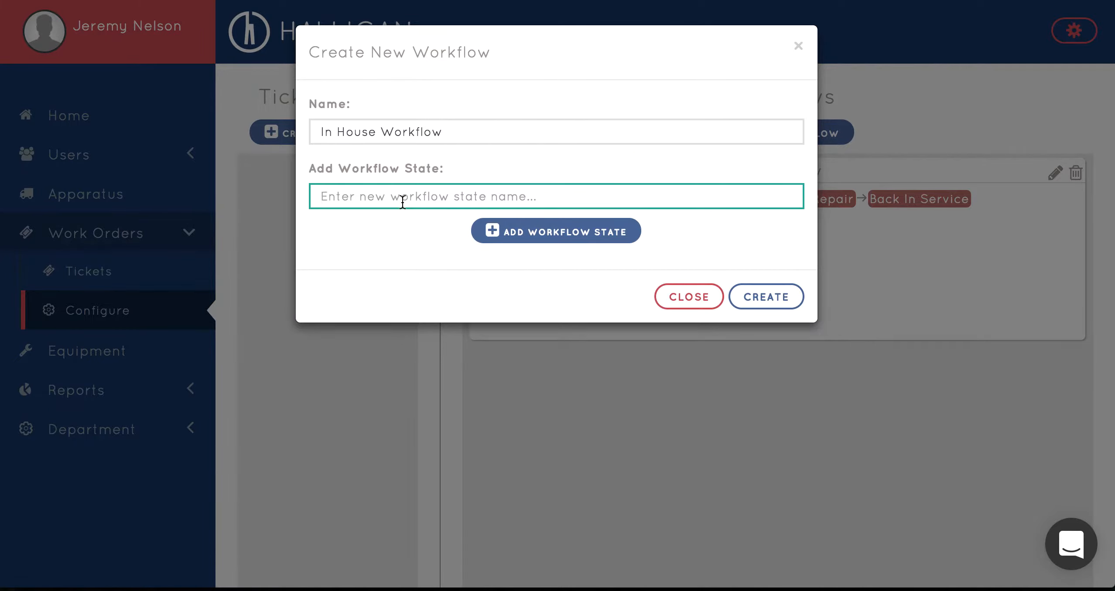
type("To Do")
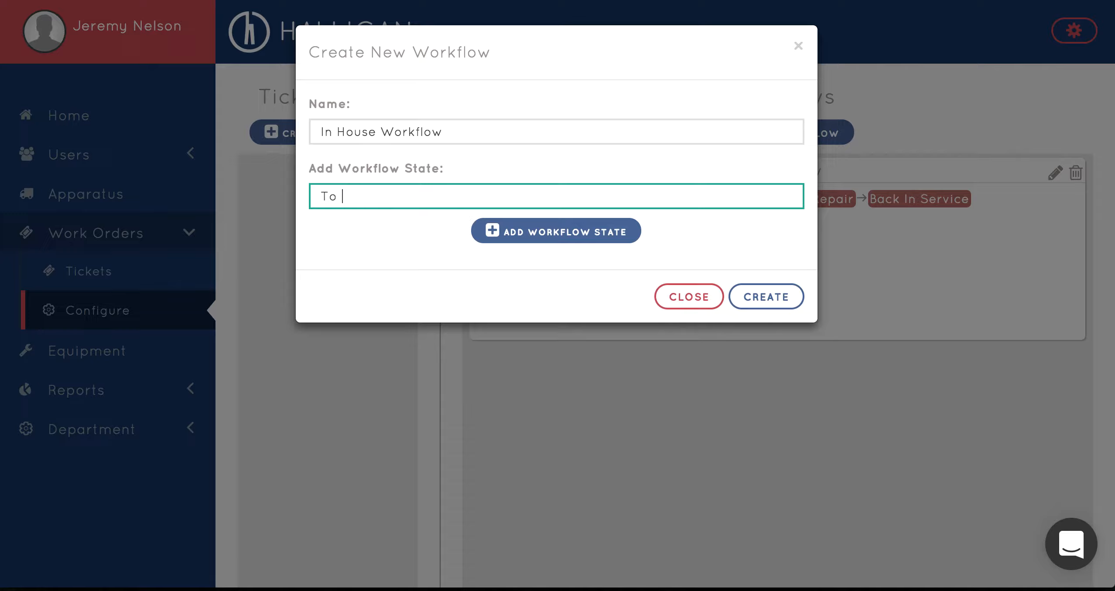
left_click(539, 238)
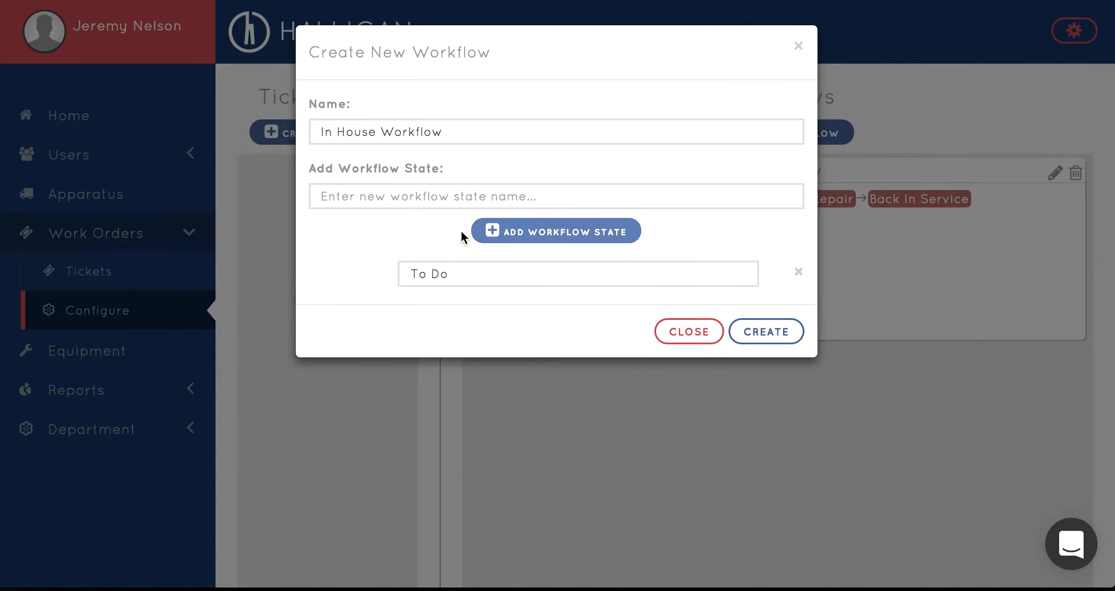
left_click(449, 194)
type("In Progress")
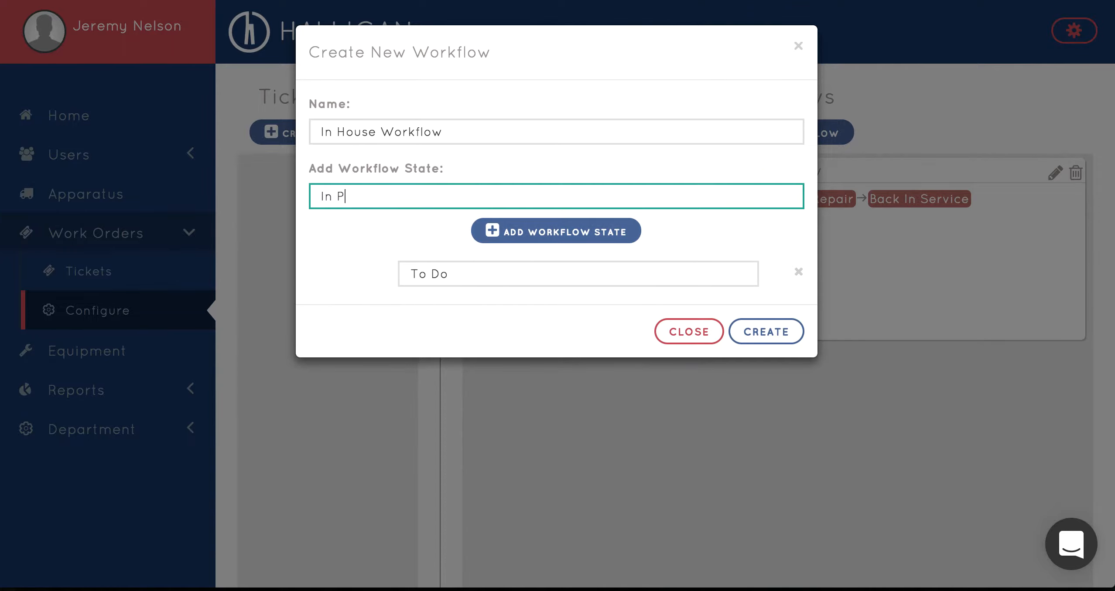
left_click(557, 231)
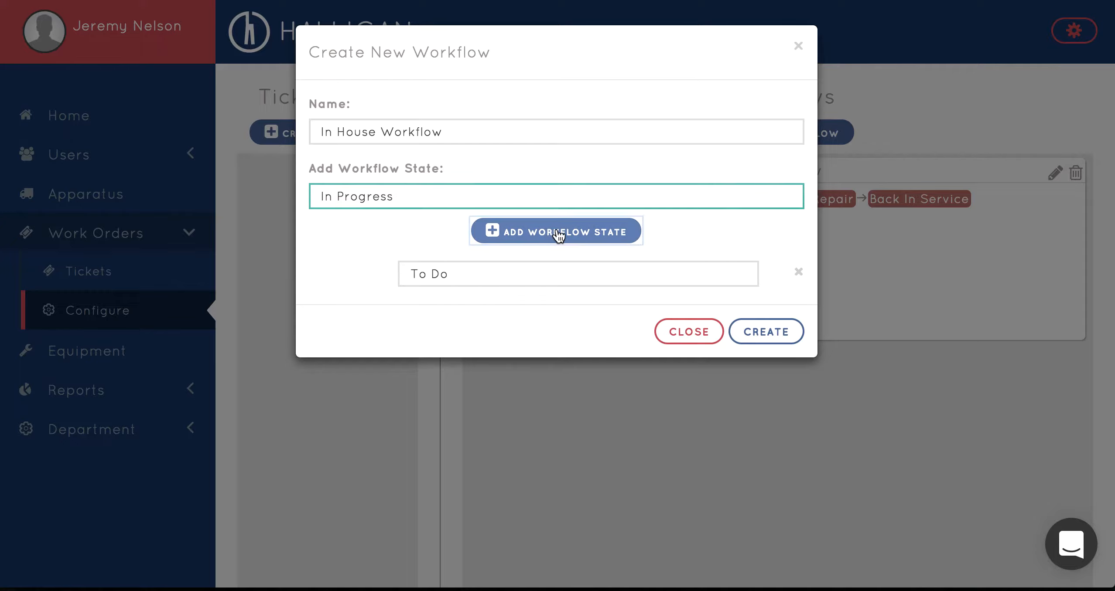
Add Back In Service as the final workflow state and create the workflow
left_click(481, 193)
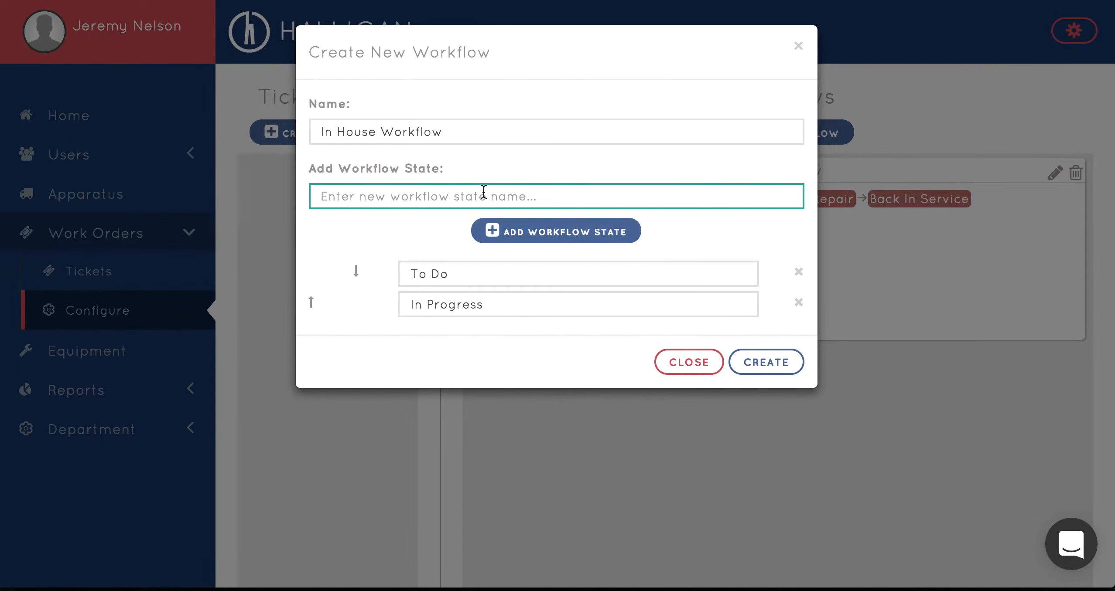
type("Comp")
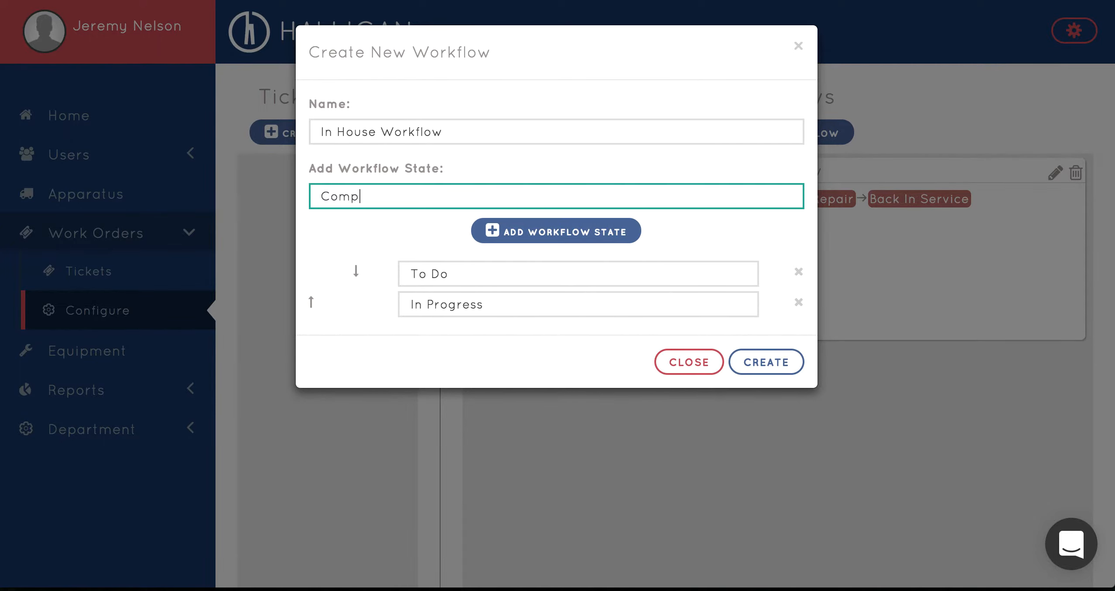
key("super+a")
type("Back In Service")
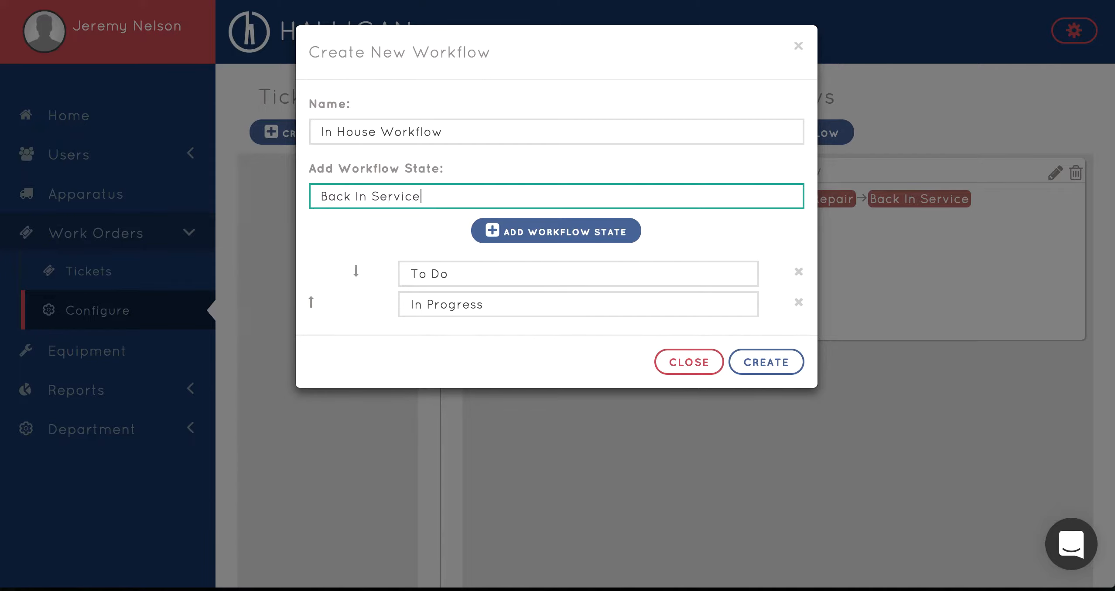
left_click(555, 231)
left_click(747, 390)
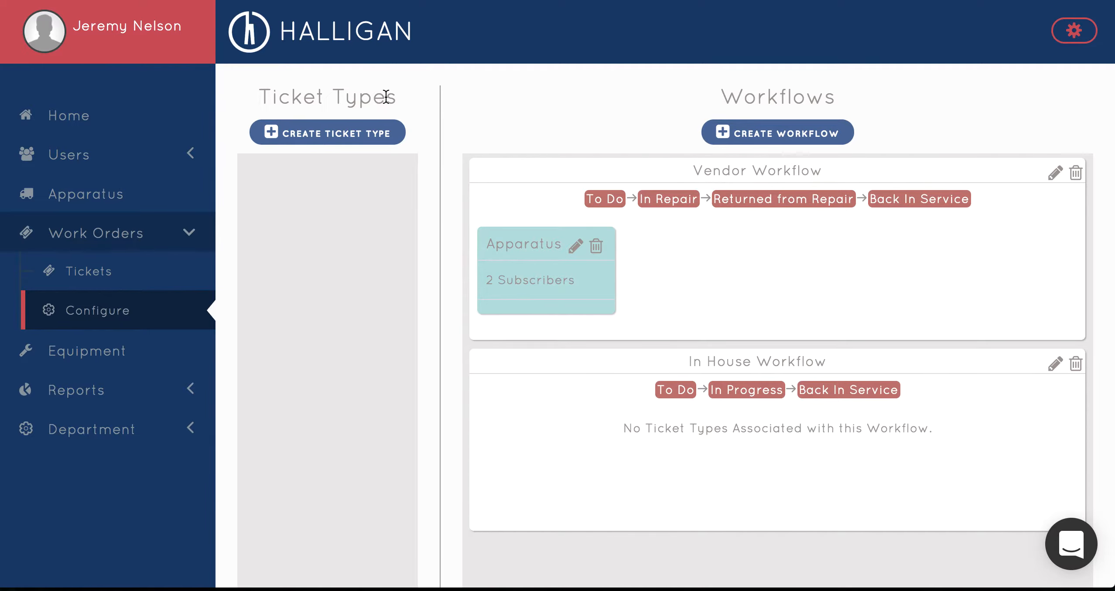
Start a new ticket type named Small Equipment with the yellow color and assign it to In House Workflow
left_click(350, 126)
left_click(365, 128)
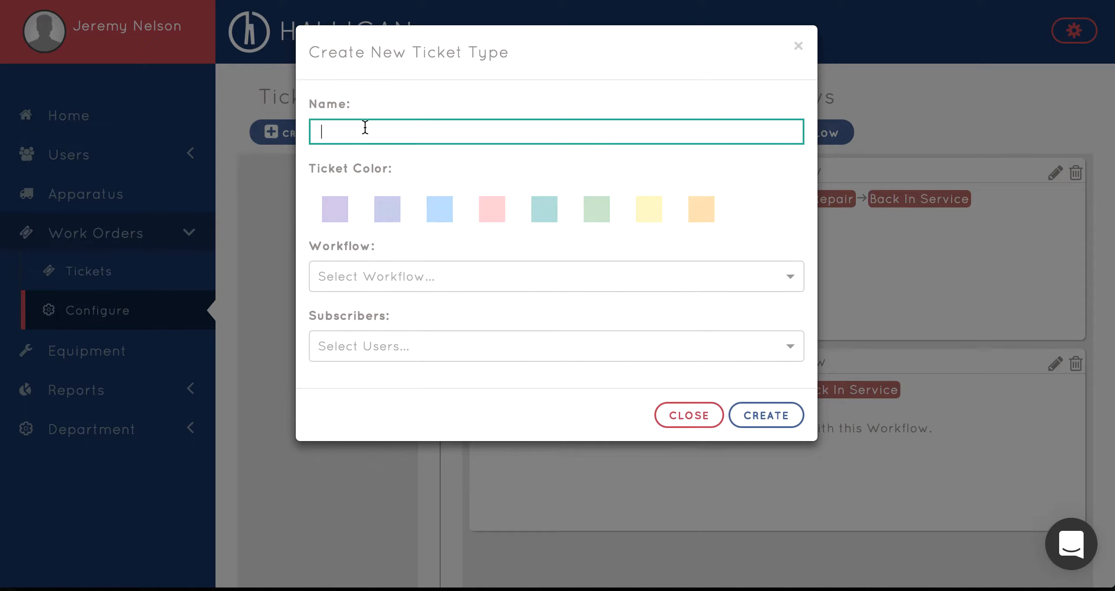
type("Small Equipment")
left_click(656, 214)
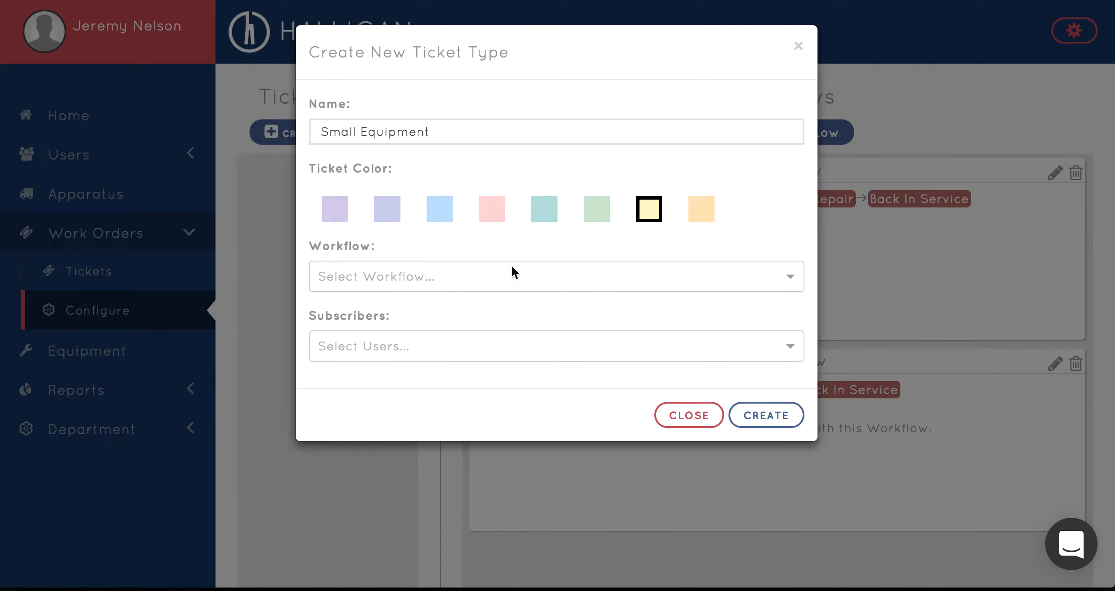
left_click(502, 273)
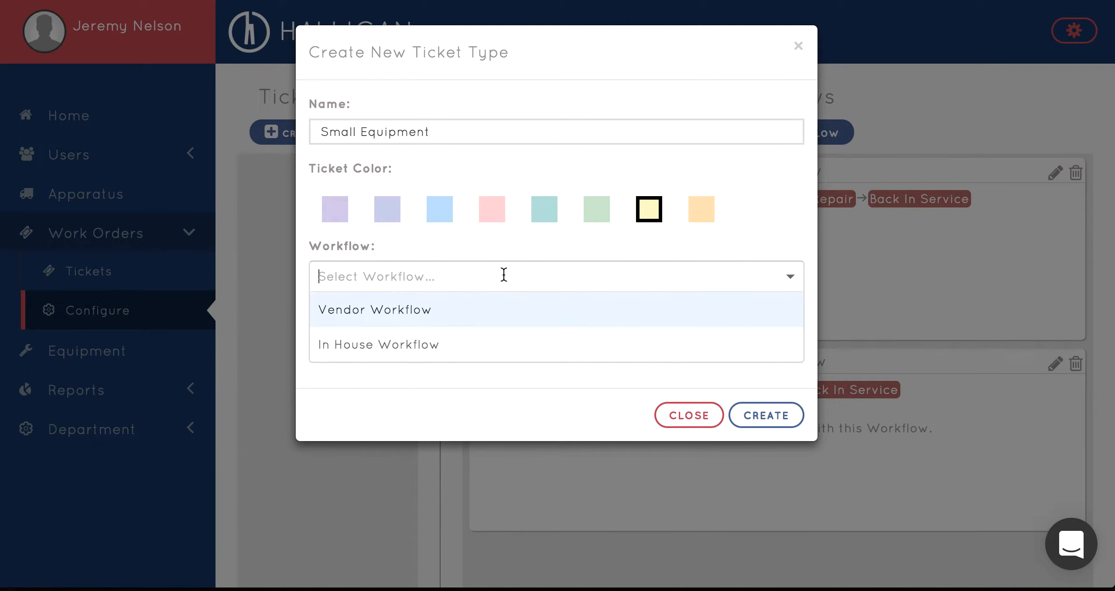
left_click(470, 348)
Subscribe the signed-in user and the last user listed before Invite User, and create the ticket type
left_click(471, 345)
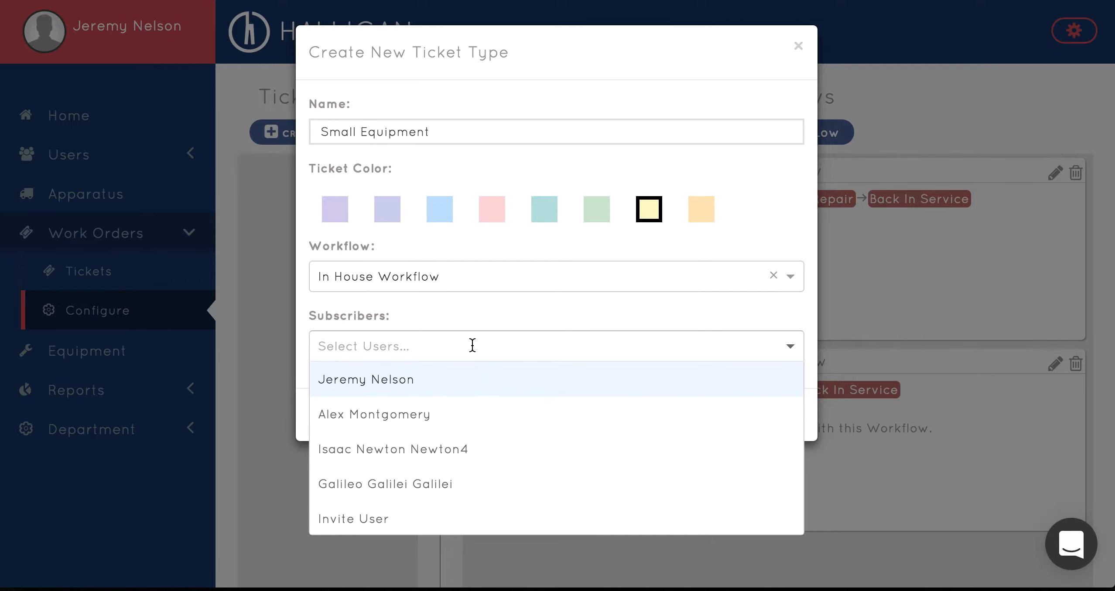
left_click(462, 381)
left_click(716, 347)
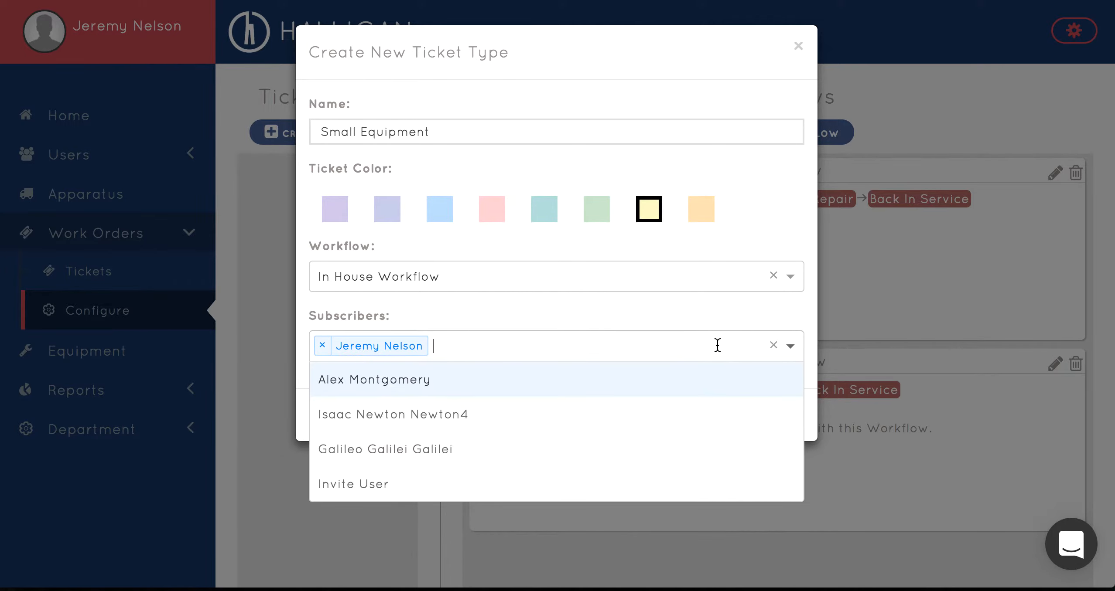
left_click(551, 449)
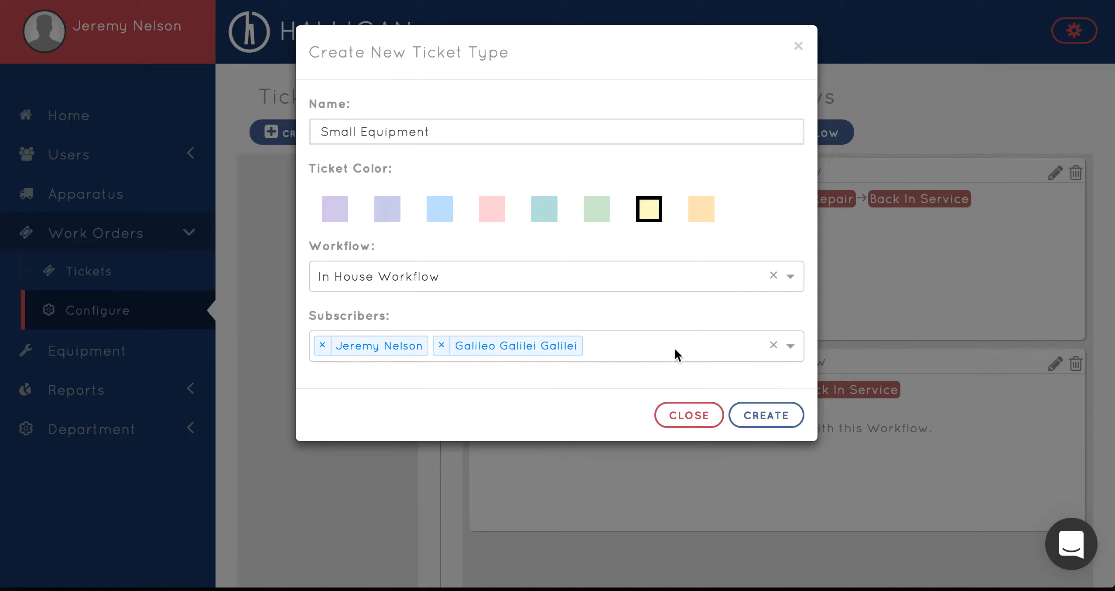
left_click(744, 414)
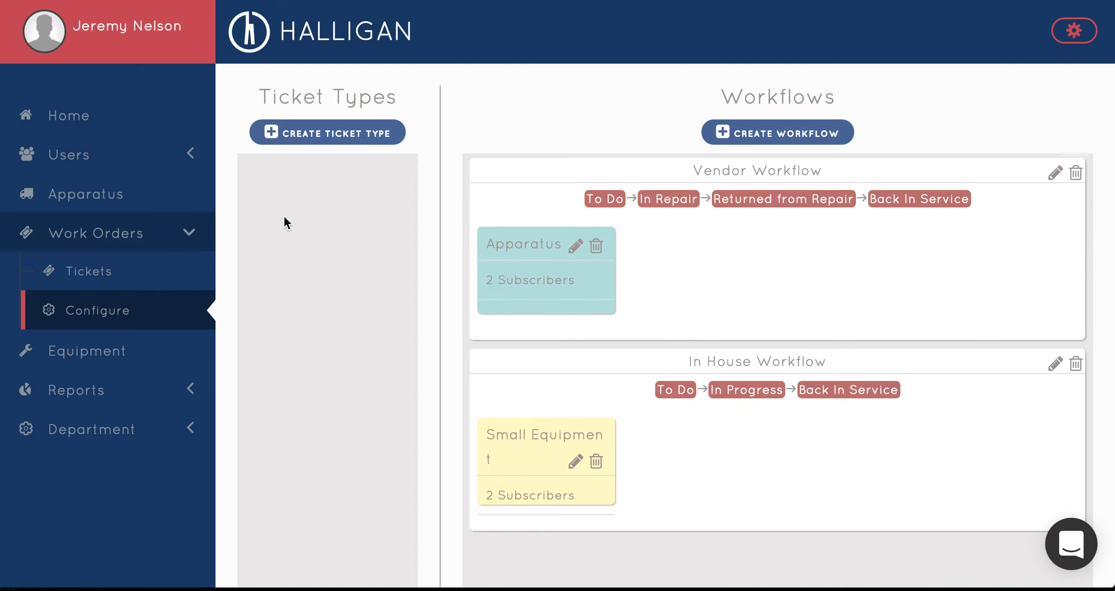
Open the checklists of apparatus Engine 552-A for editing and select the Work Order Test checklist
left_click(132, 188)
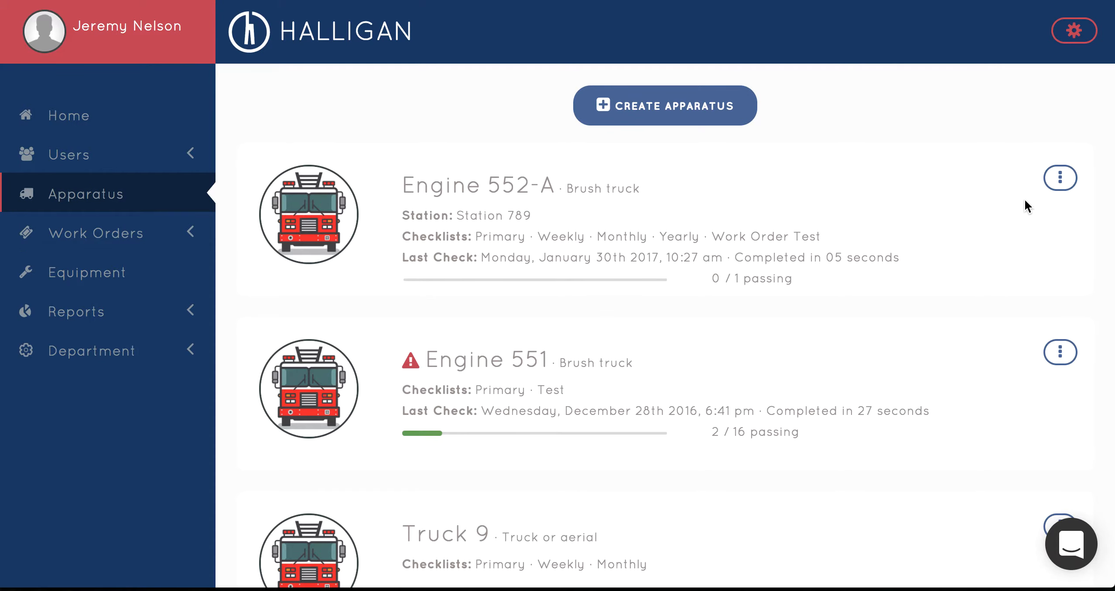
left_click(1060, 178)
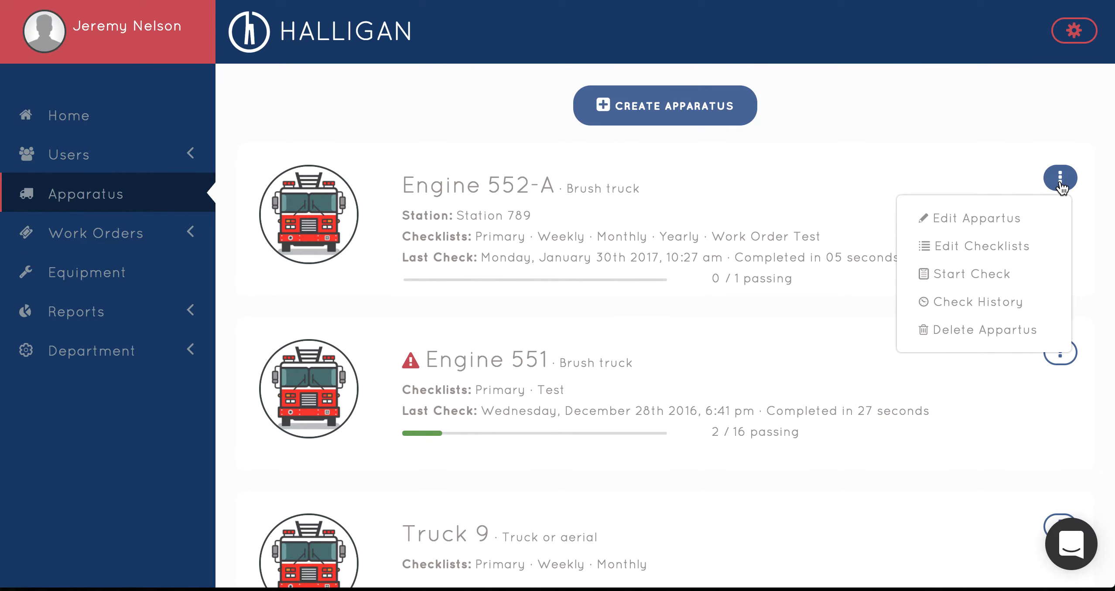
left_click(988, 257)
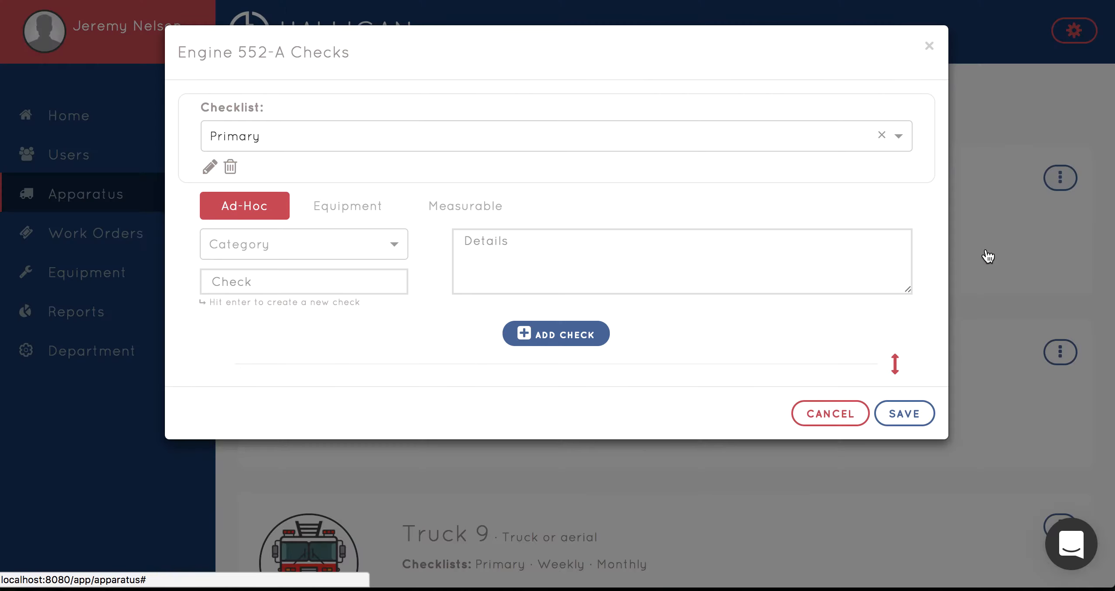
left_click(900, 144)
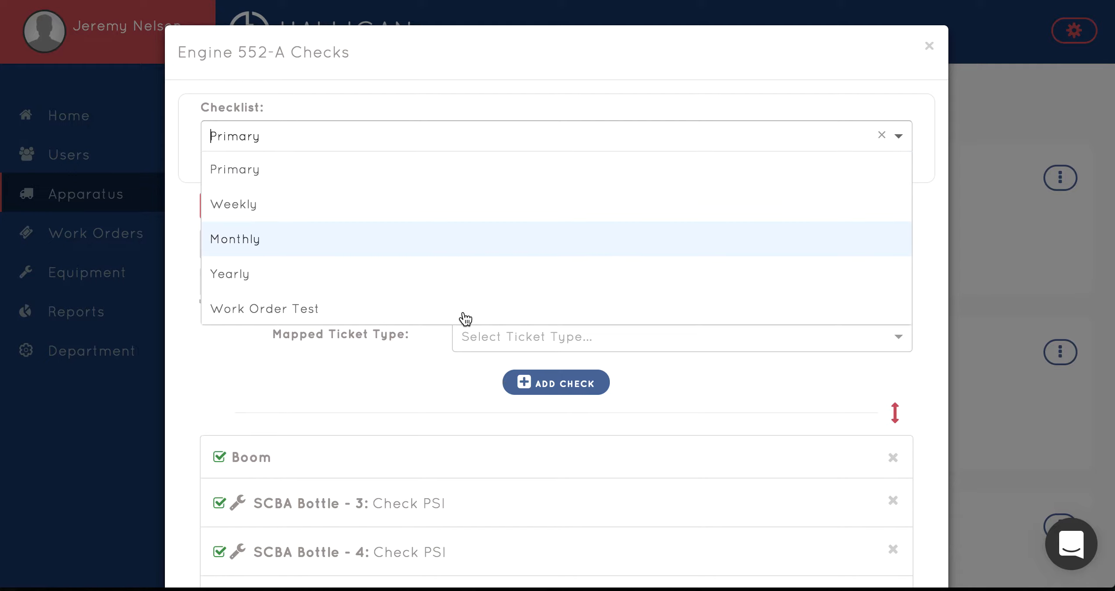
left_click(291, 311)
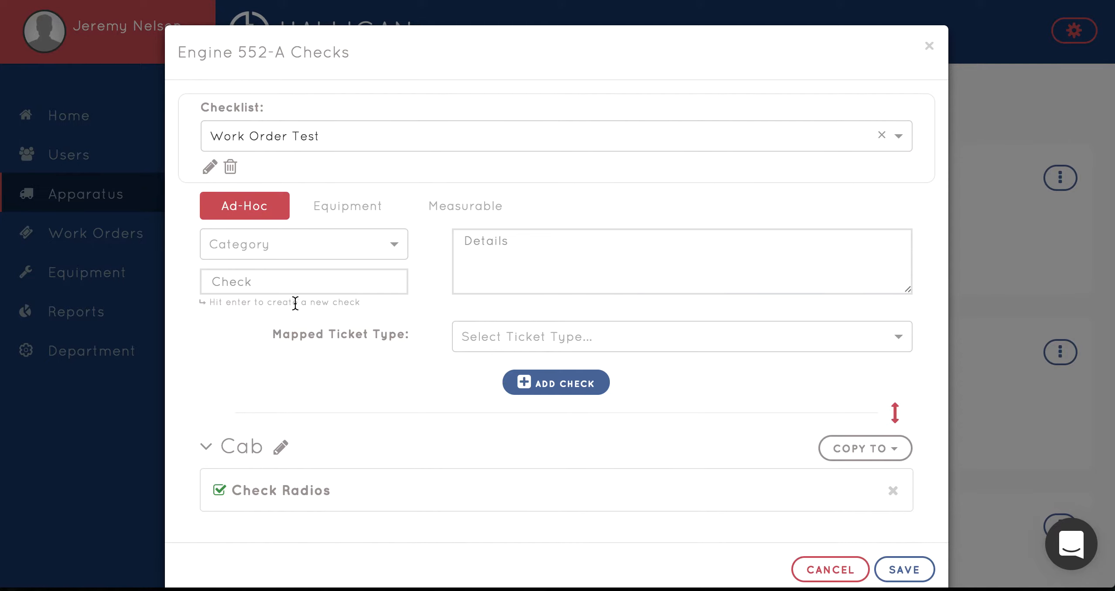
Add an ad-hoc check named SCBA Mask in the Cab category, mapped to the Small Equipment ticket type
scroll(378, 415, "down", 1)
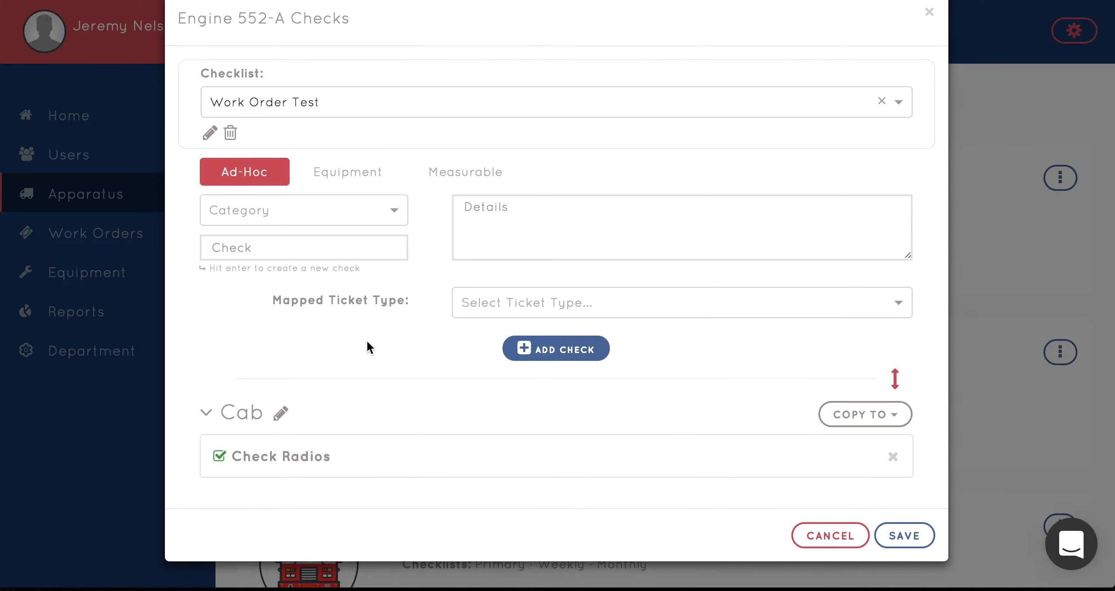
left_click(389, 220)
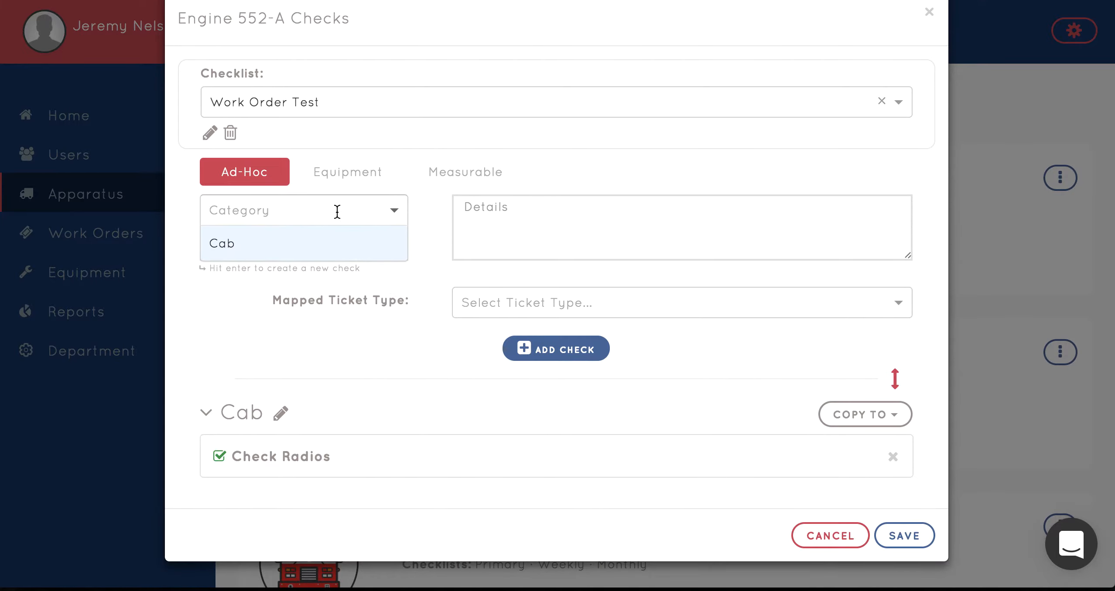
left_click(334, 245)
left_click(306, 247)
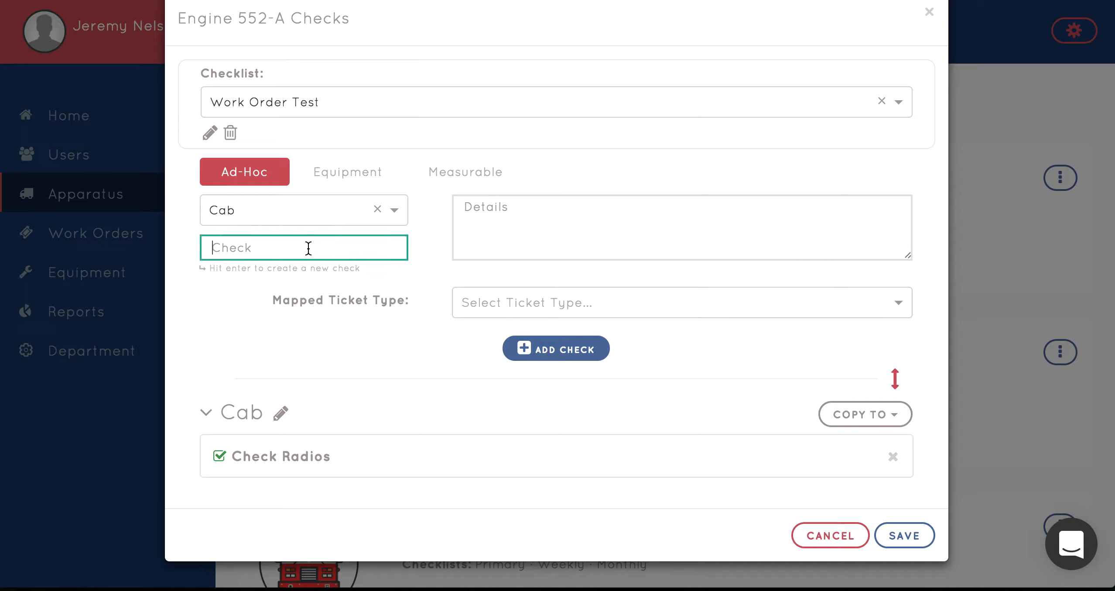
type("SCBA Mask")
mouse_move(361, 298)
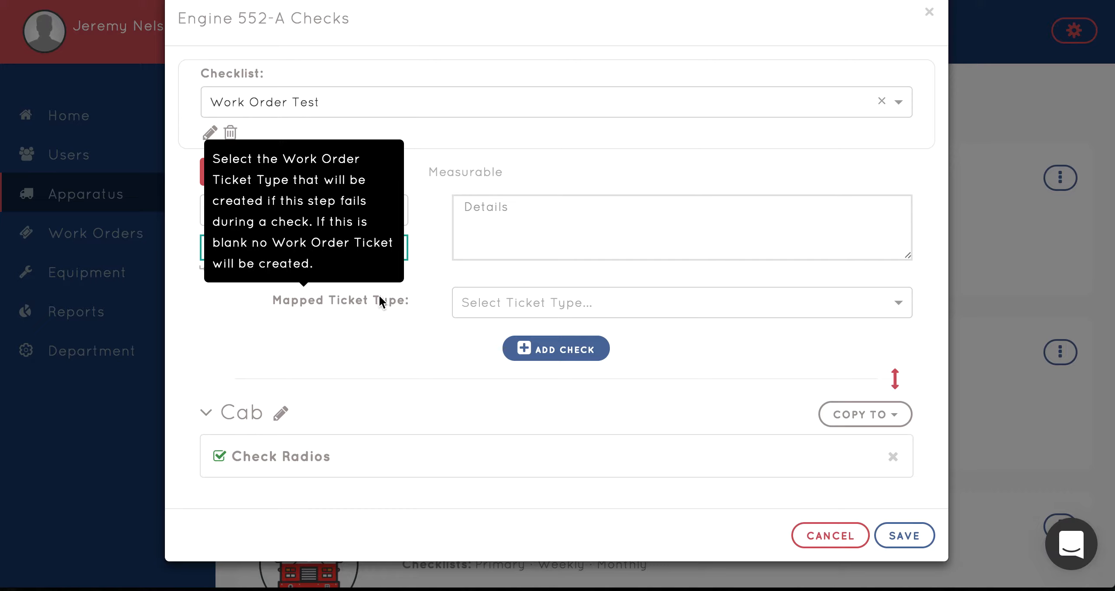
left_click(530, 292)
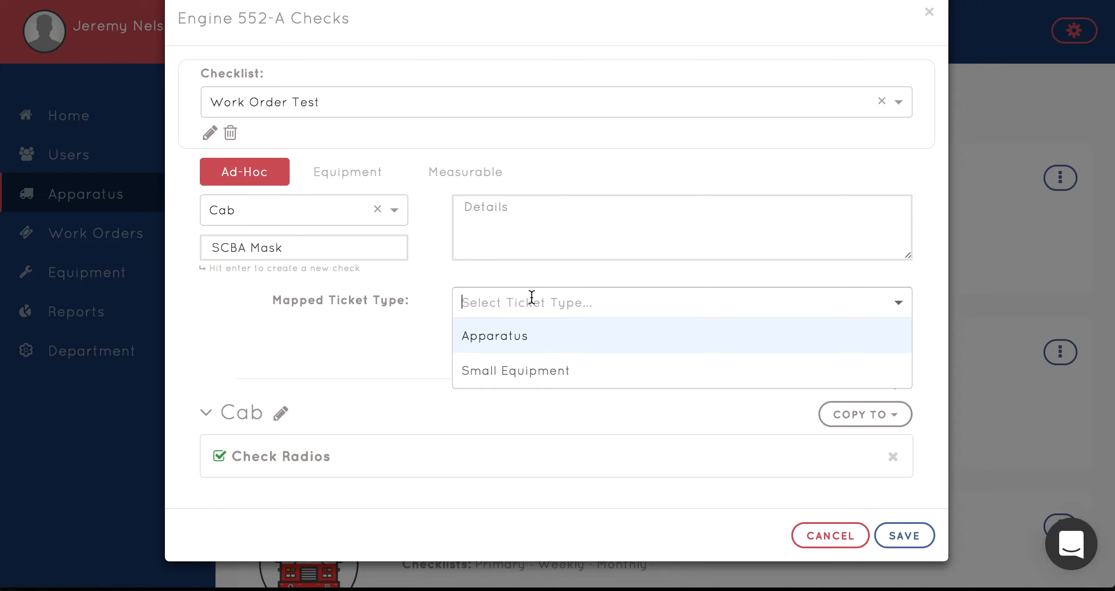
left_click(516, 374)
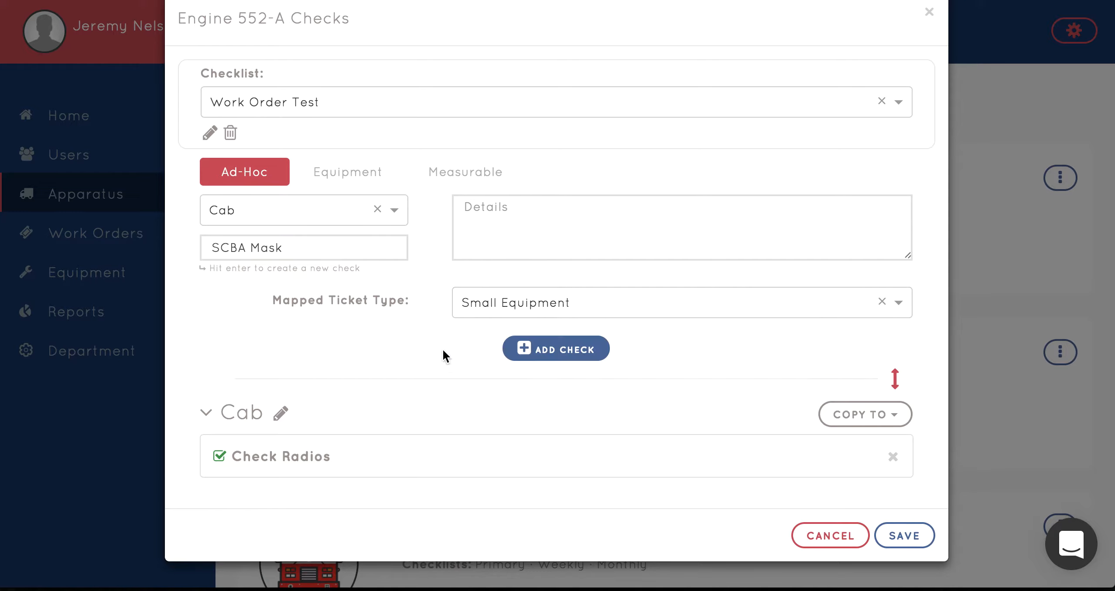
left_click(527, 354)
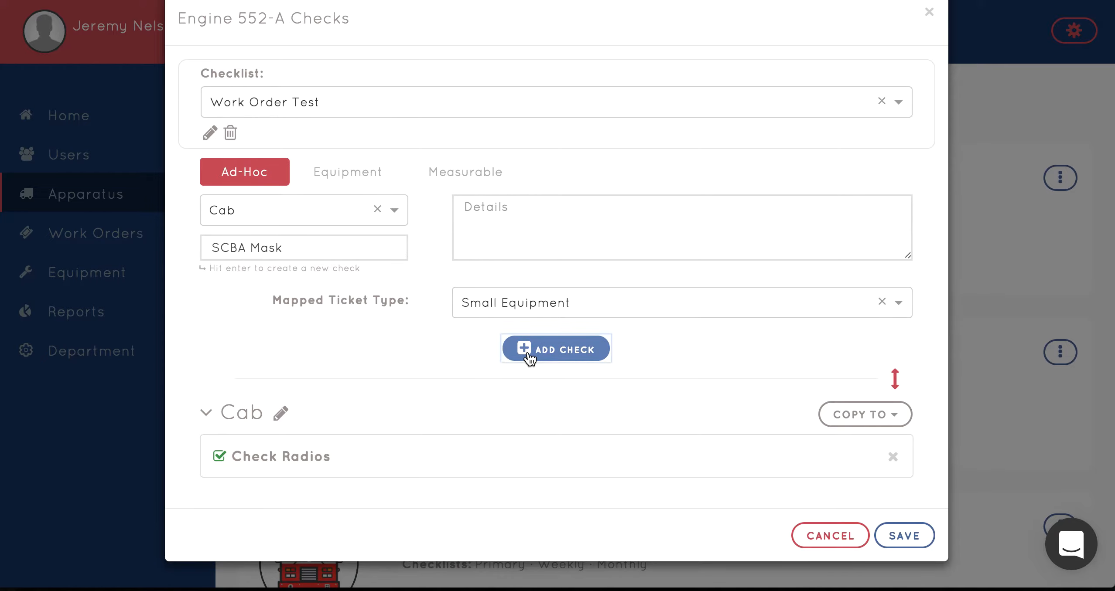
scroll(667, 391, "down", 1)
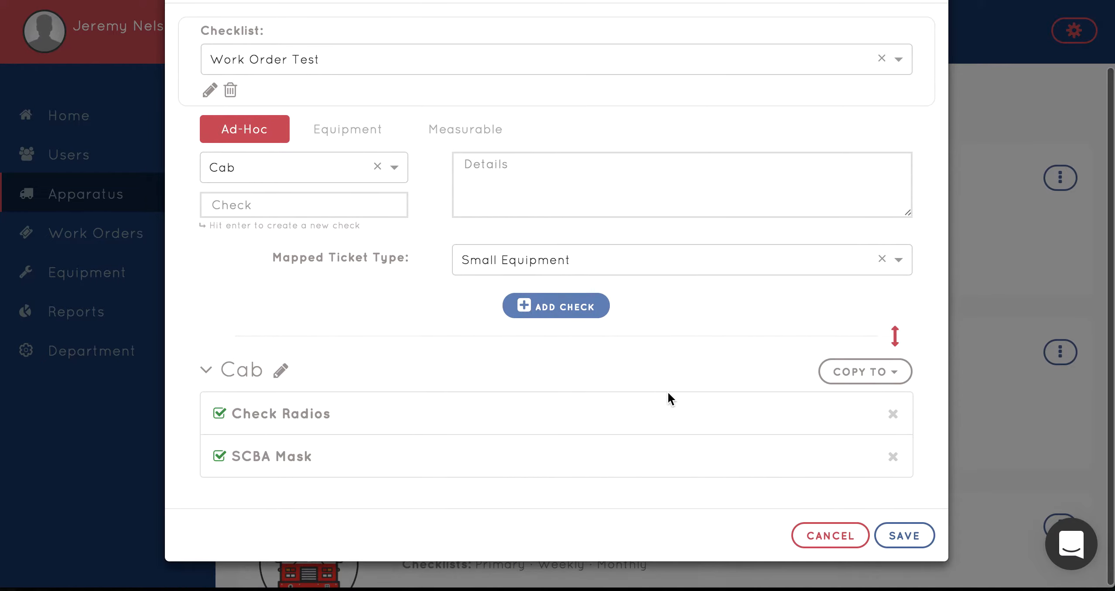
Clear the Cab category from the check entry form and change the mapped ticket type to Apparatus
left_click(378, 166)
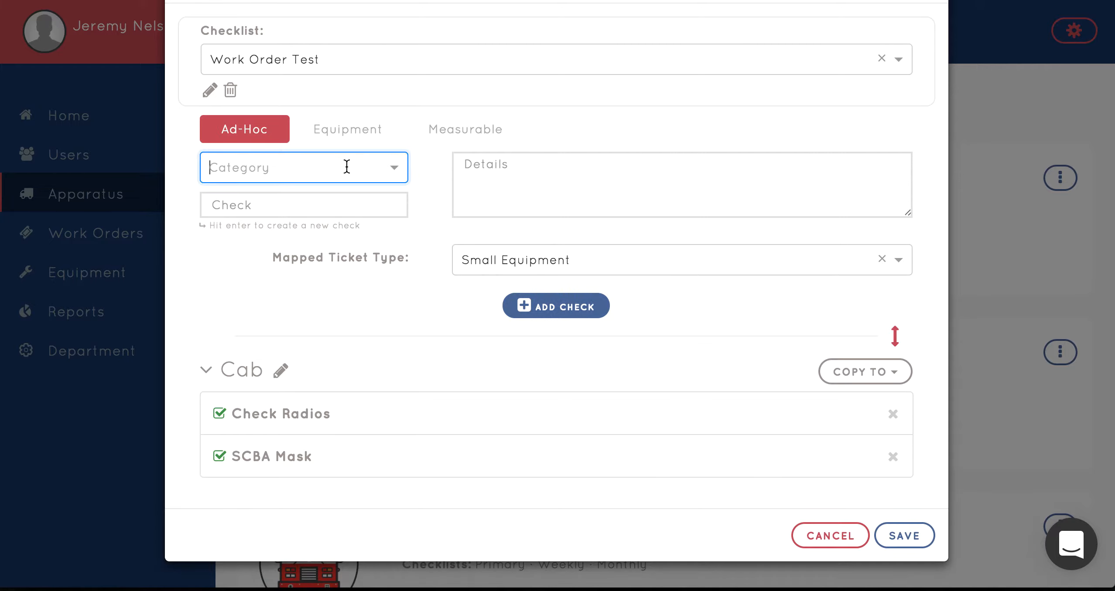
left_click(599, 267)
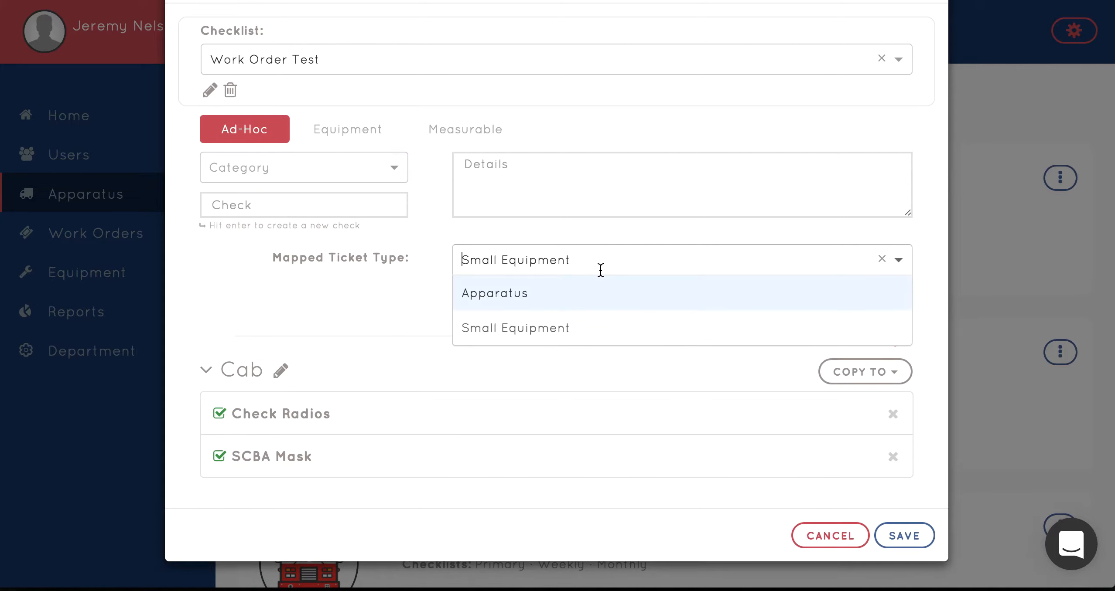
left_click(557, 299)
Add an ad-hoc check named Coolant to the checklist under a new category named Engine
left_click(289, 162)
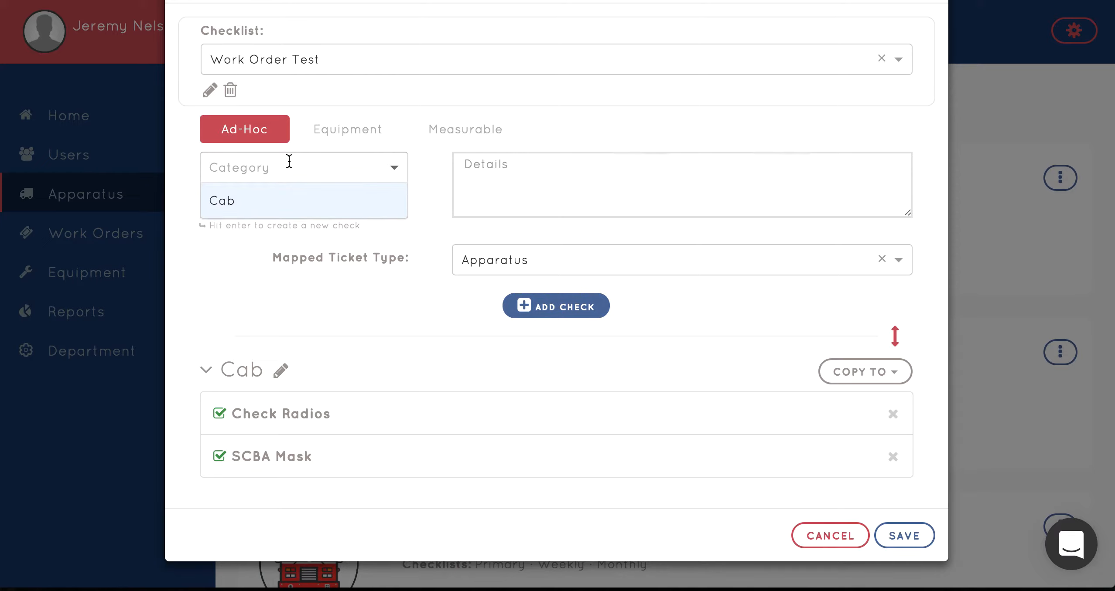
type("Engein")
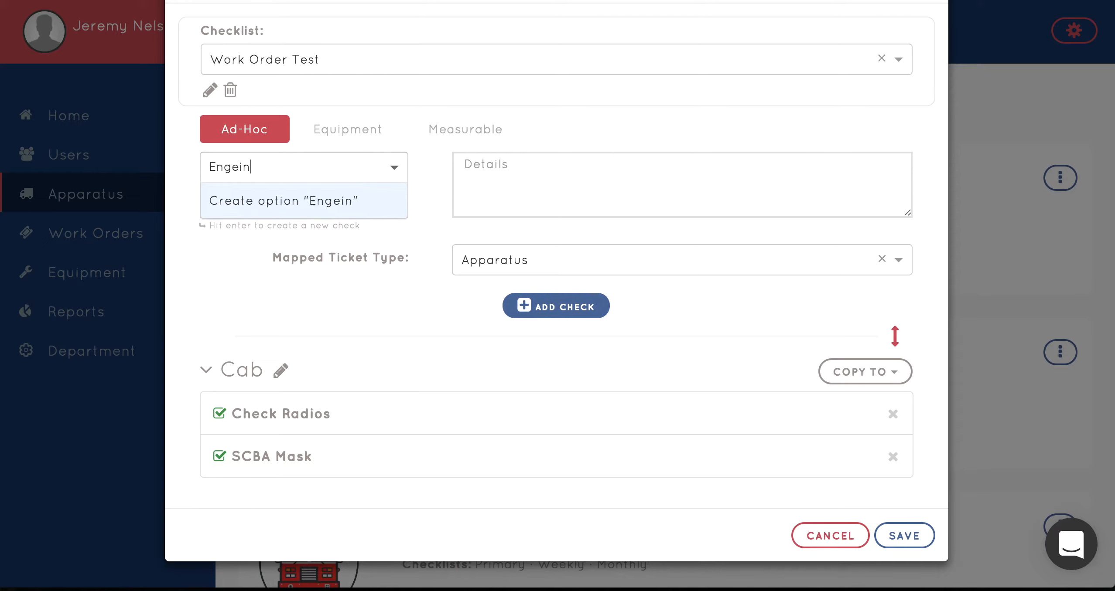
key("BackSpace")
key("BackSpace")
type("ine")
left_click(266, 198)
left_click(248, 203)
type("Coolant")
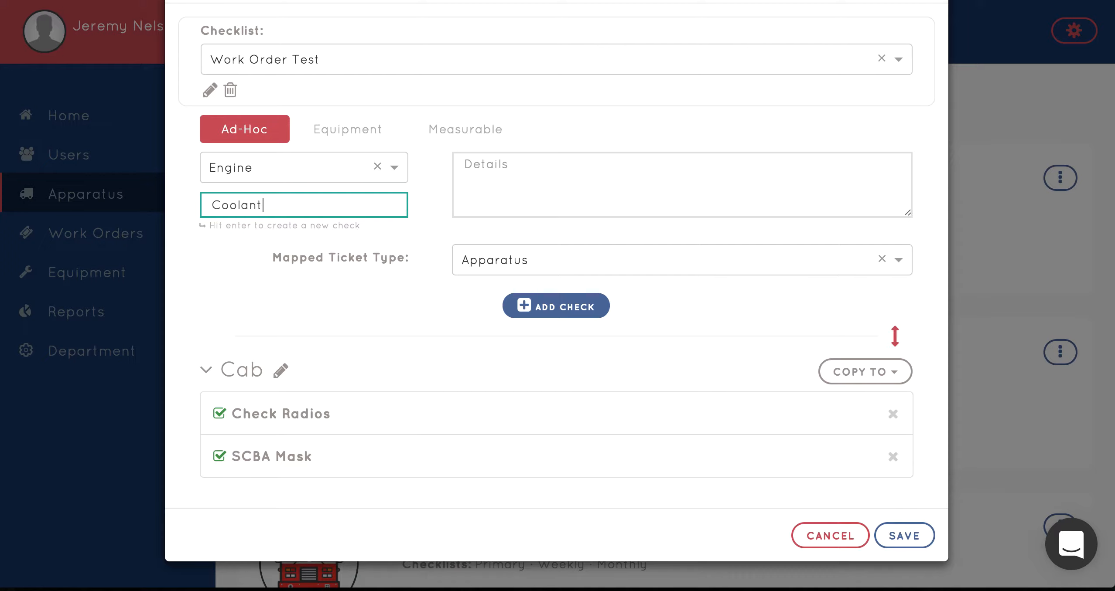
left_click(546, 313)
Review the Cab and Engine checks and save the Work Order Test checklist
scroll(441, 412, "down", 2)
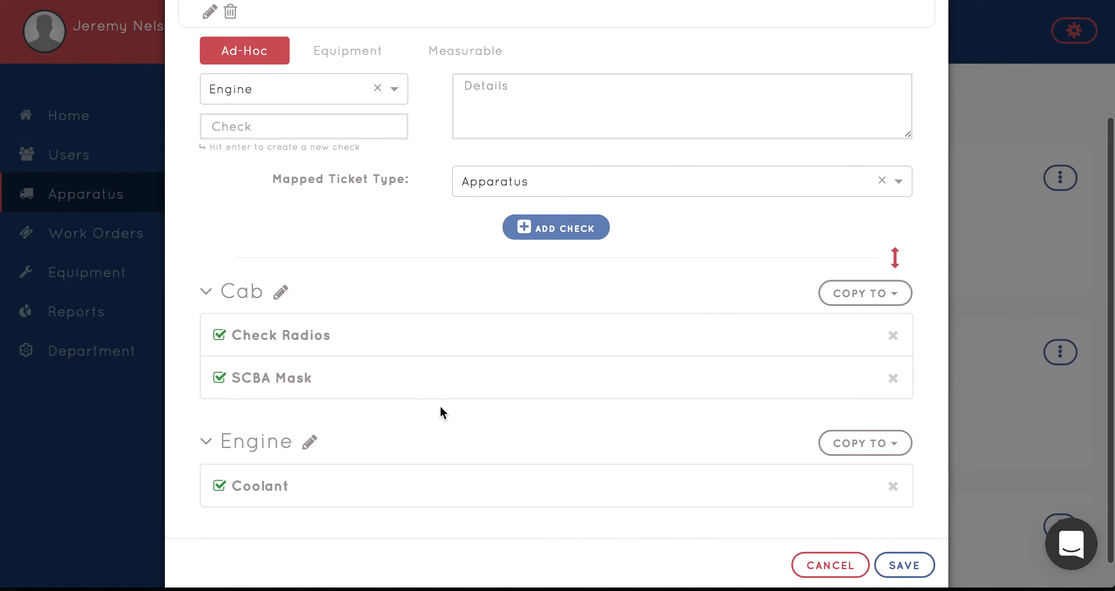
scroll(440, 407, "up", 2)
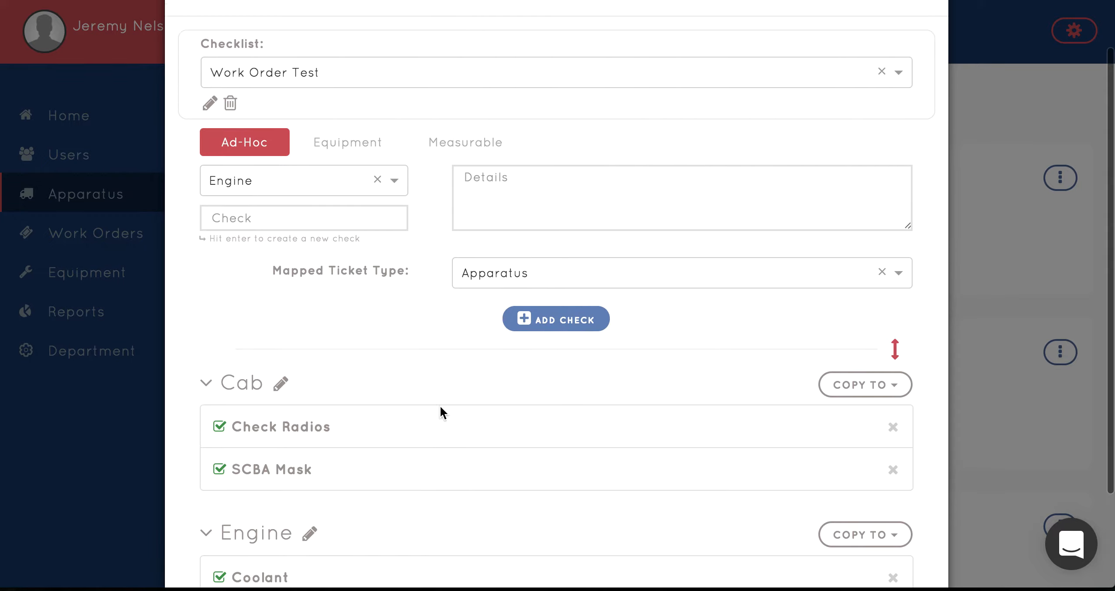
scroll(498, 223, "down", 2)
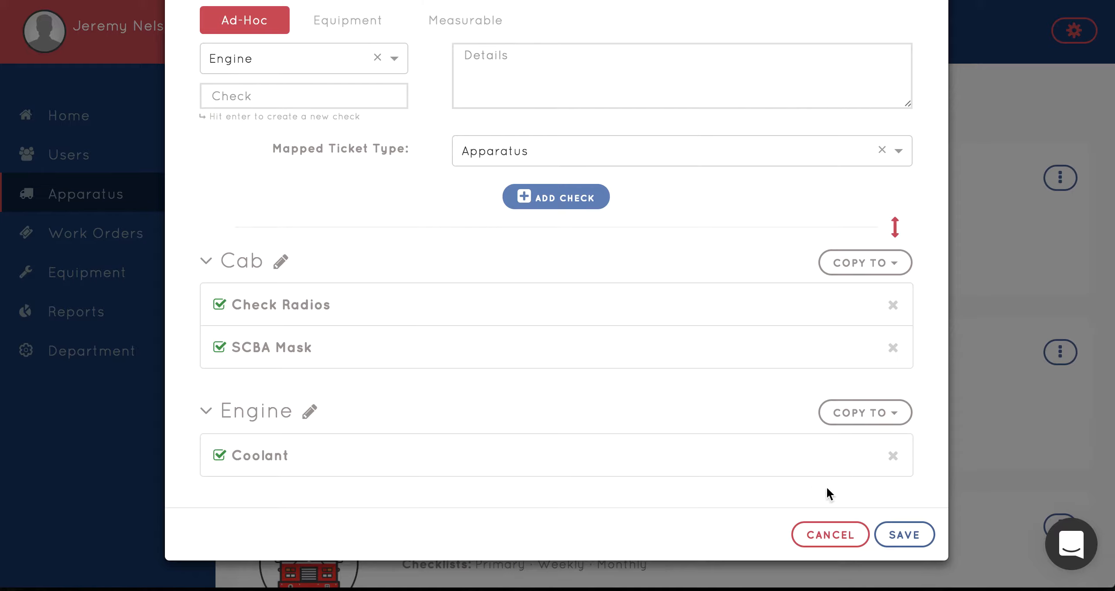
left_click(924, 541)
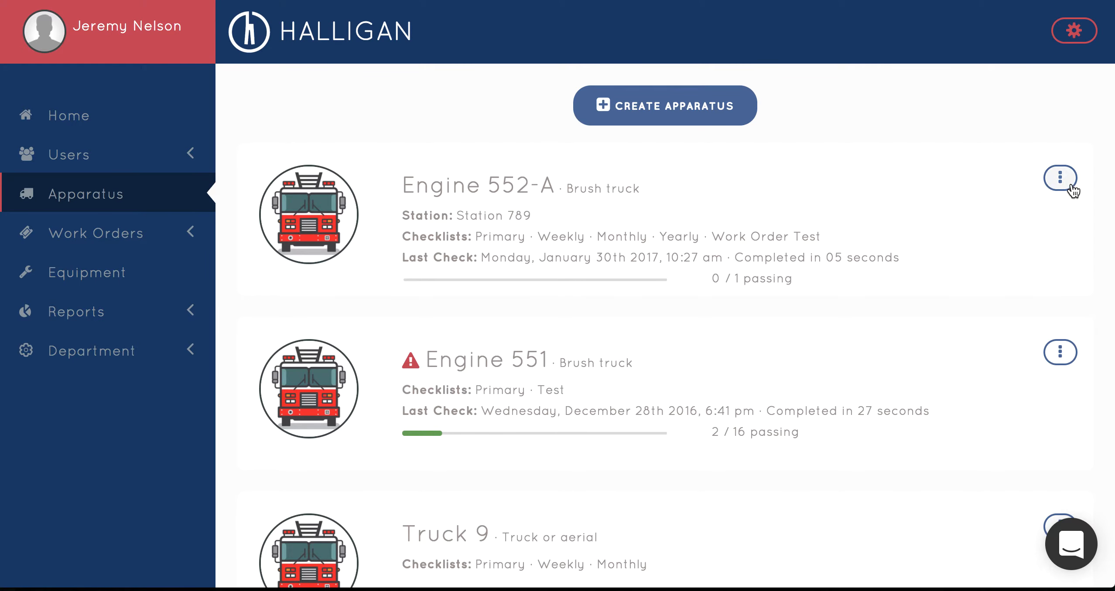
Start a Work Order Test check on apparatus Engine 552-A
left_click(1070, 189)
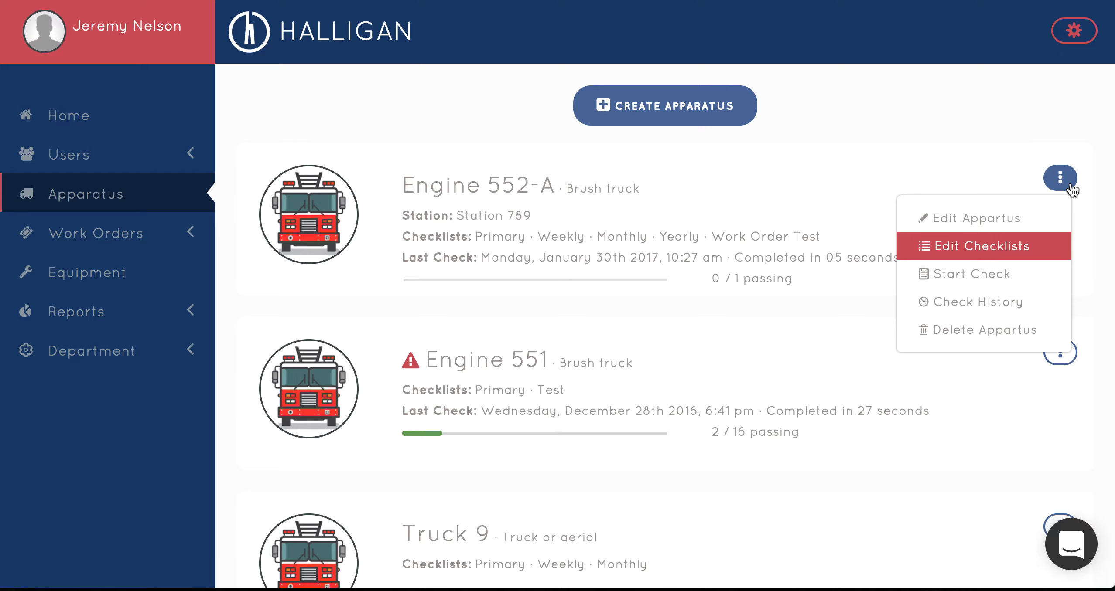
left_click(969, 275)
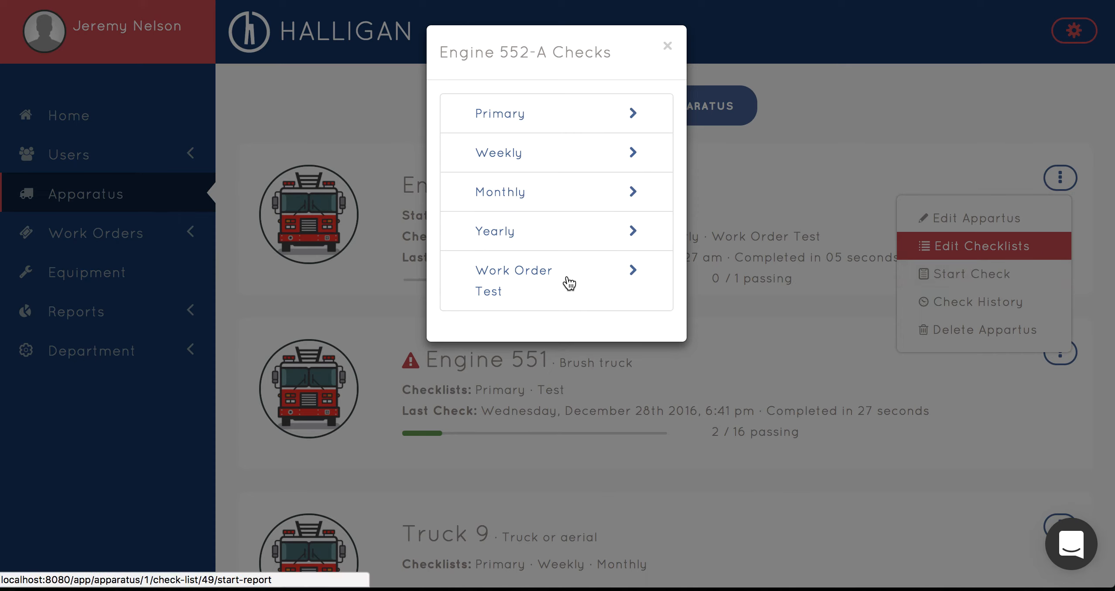
left_click(524, 282)
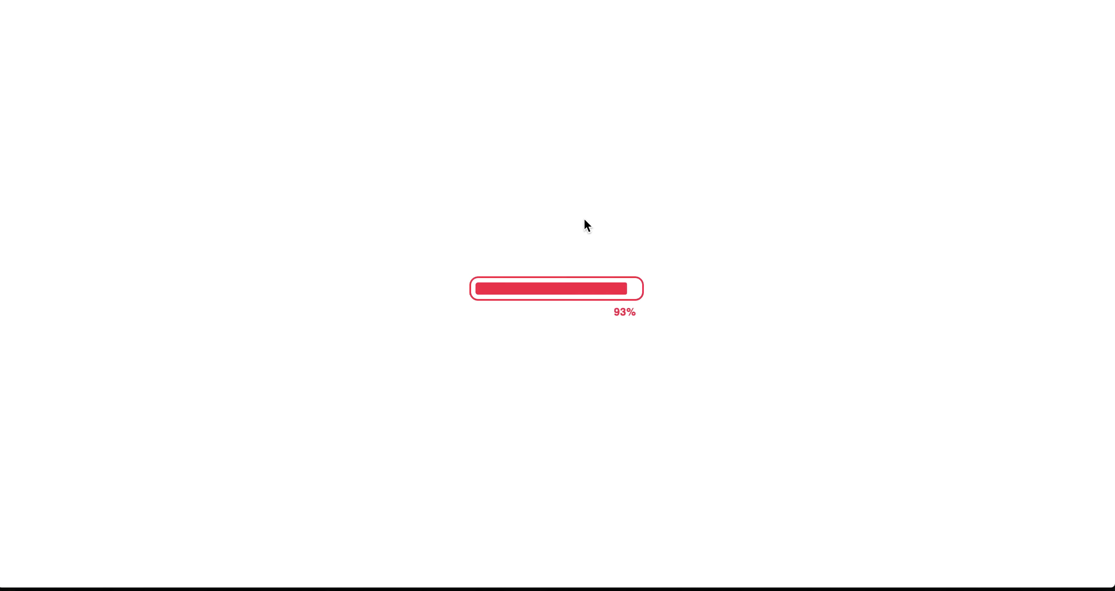
scroll(584, 218, "down", 5)
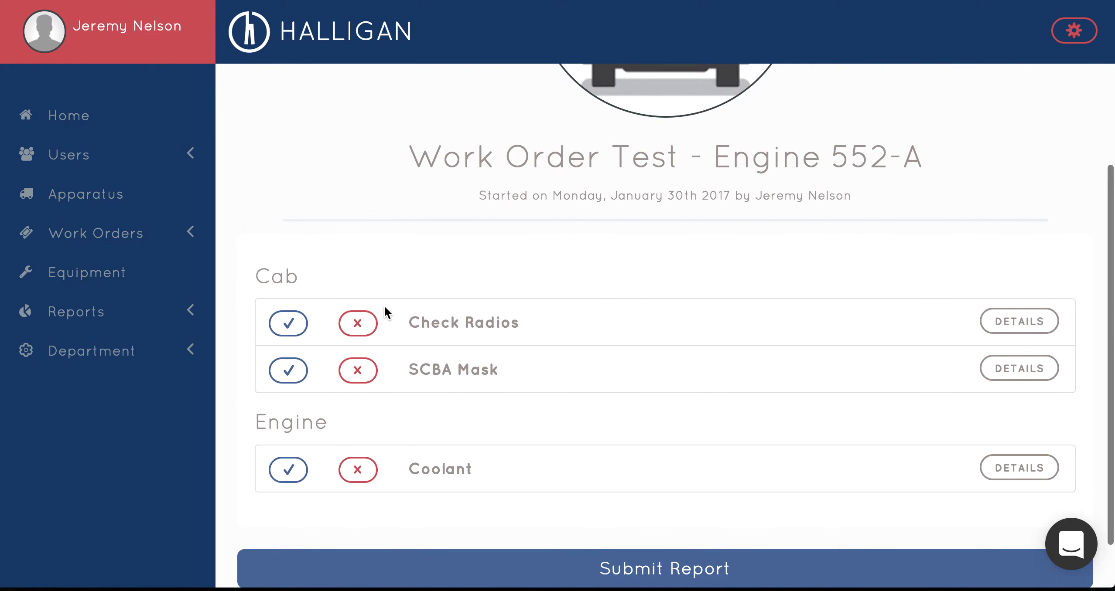
Mark Check Radios as passed and both SCBA Mask and Coolant as failed, and submit the report
left_click(292, 328)
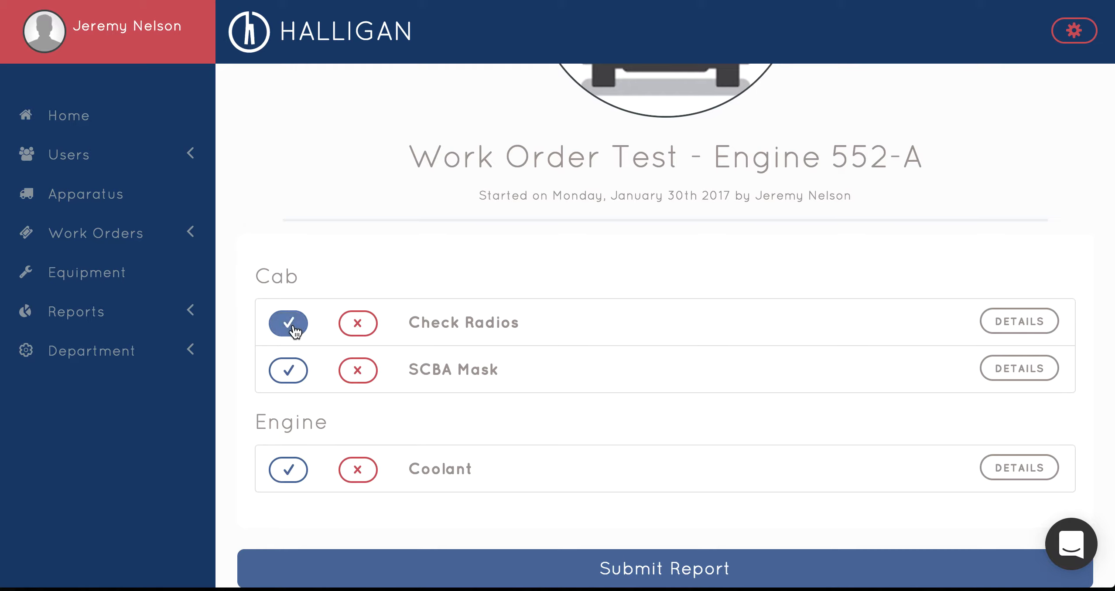
left_click(356, 325)
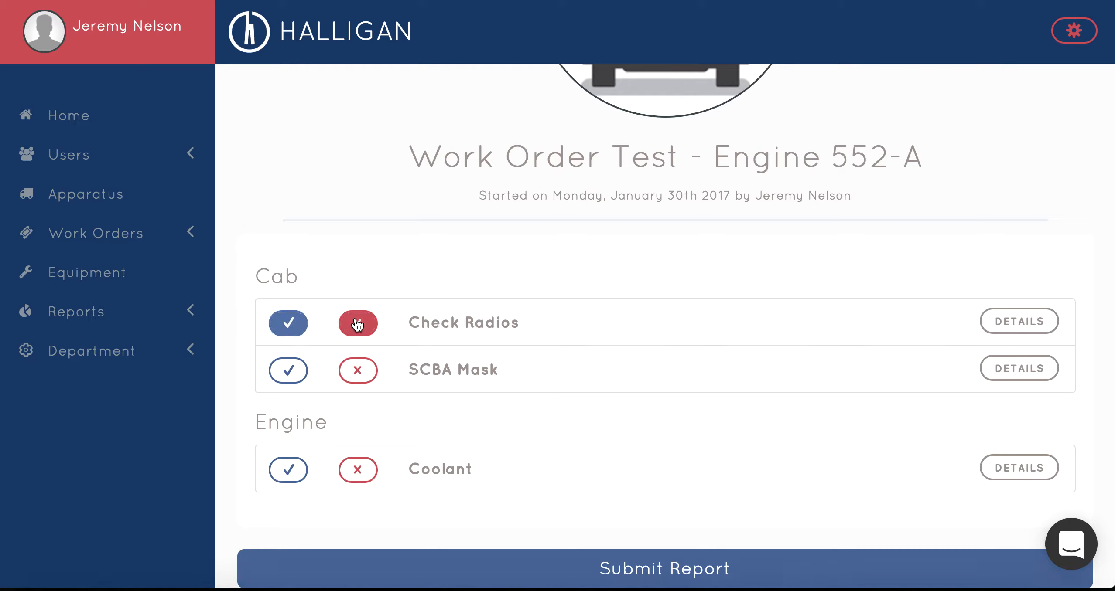
left_click(300, 373)
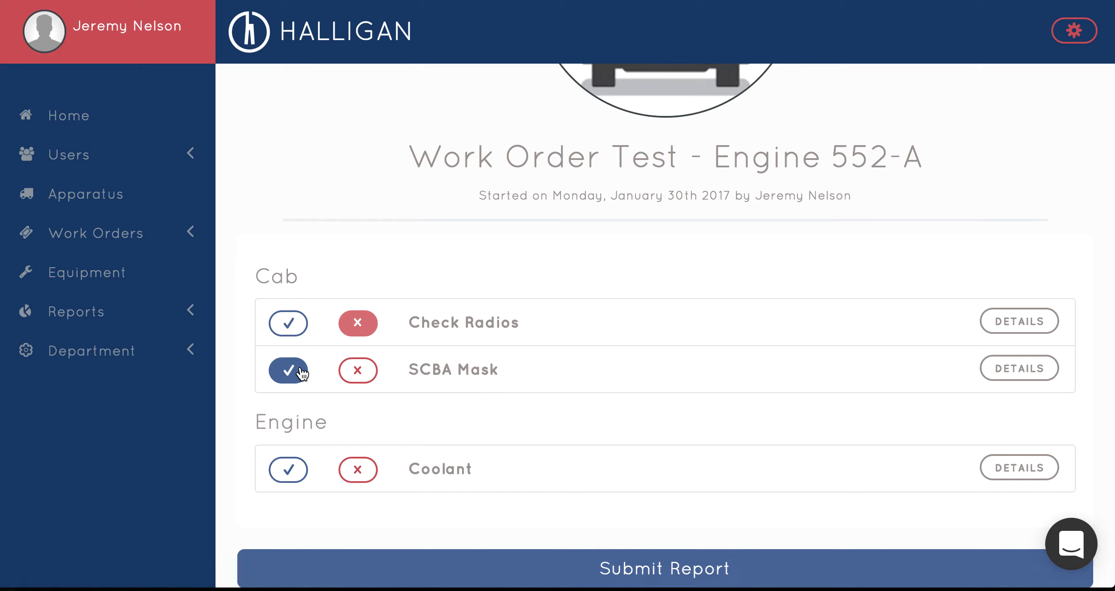
left_click(295, 332)
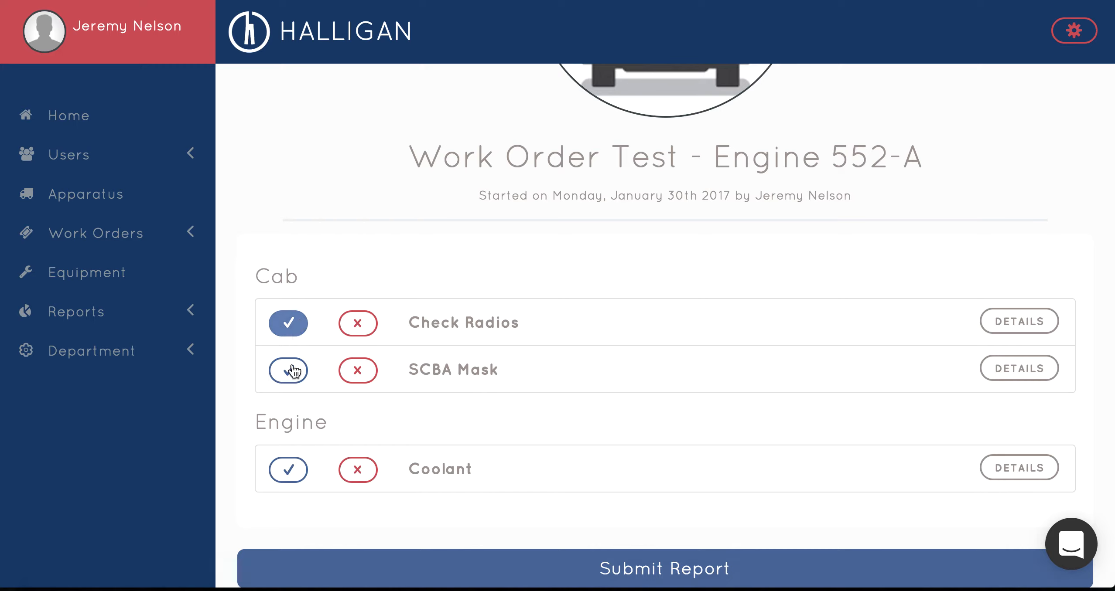
left_click(369, 375)
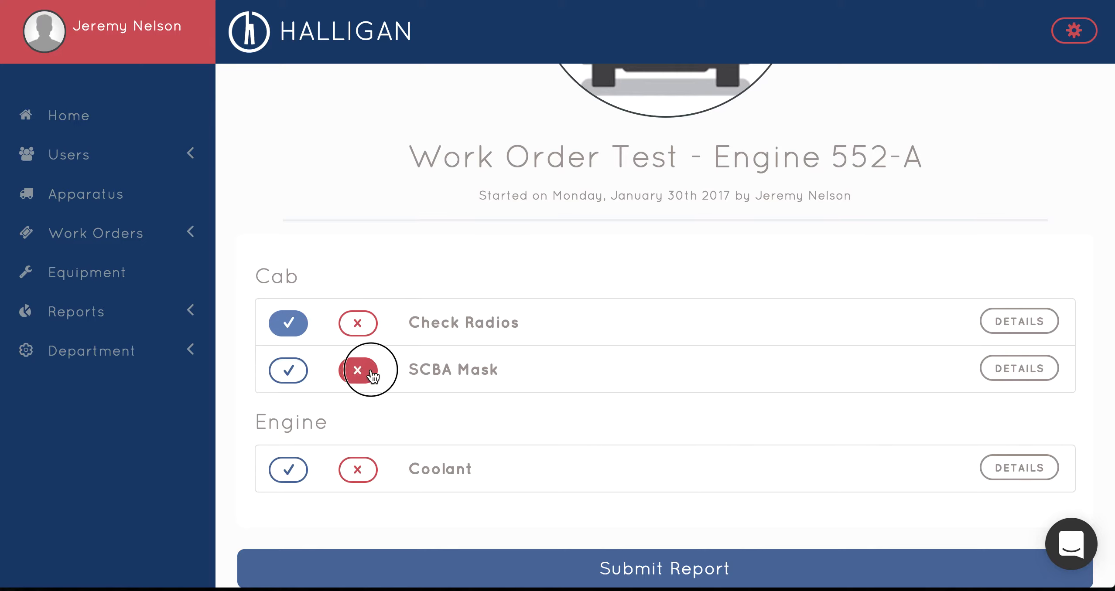
scroll(371, 382, "down", 1)
left_click(357, 444)
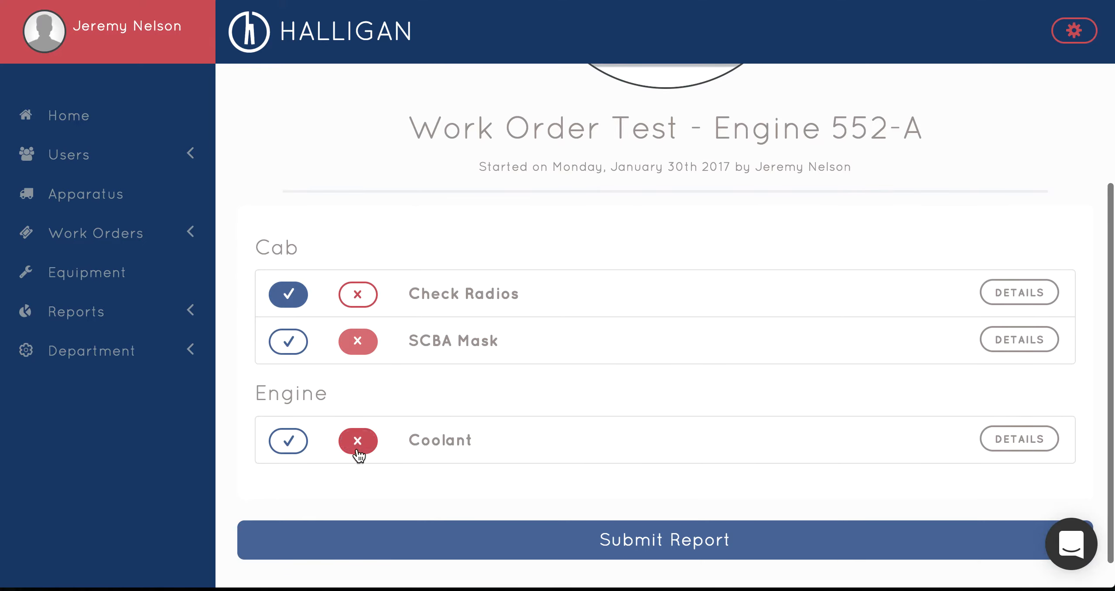
scroll(485, 336, "down", 1)
left_click(628, 514)
Open the work order tickets and look over the columns of the Vendor Workflow board
scroll(533, 346, "up", 3)
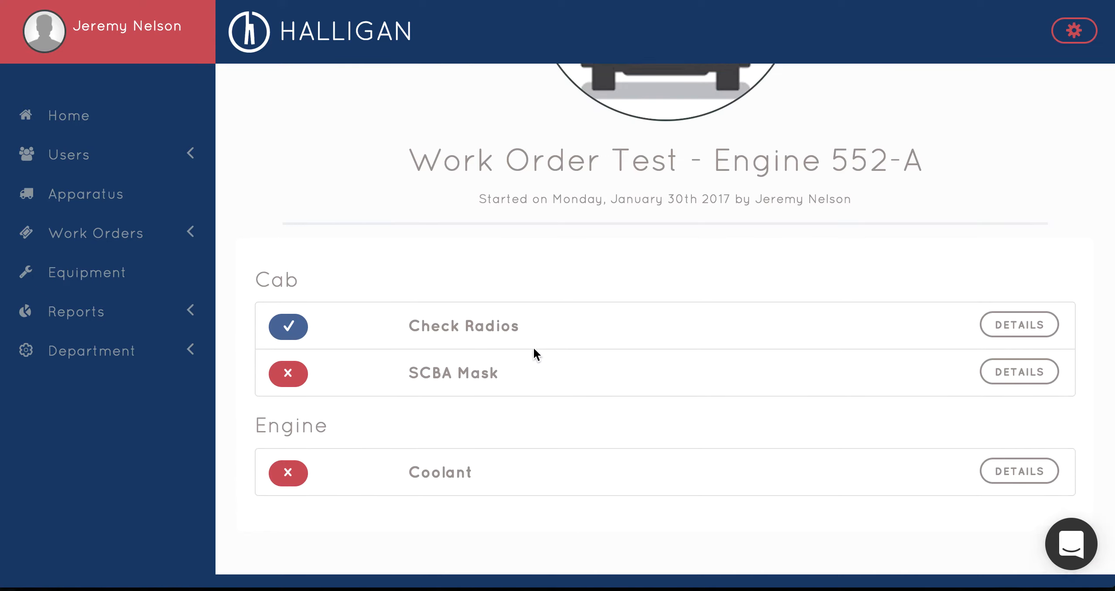
scroll(533, 346, "up", 5)
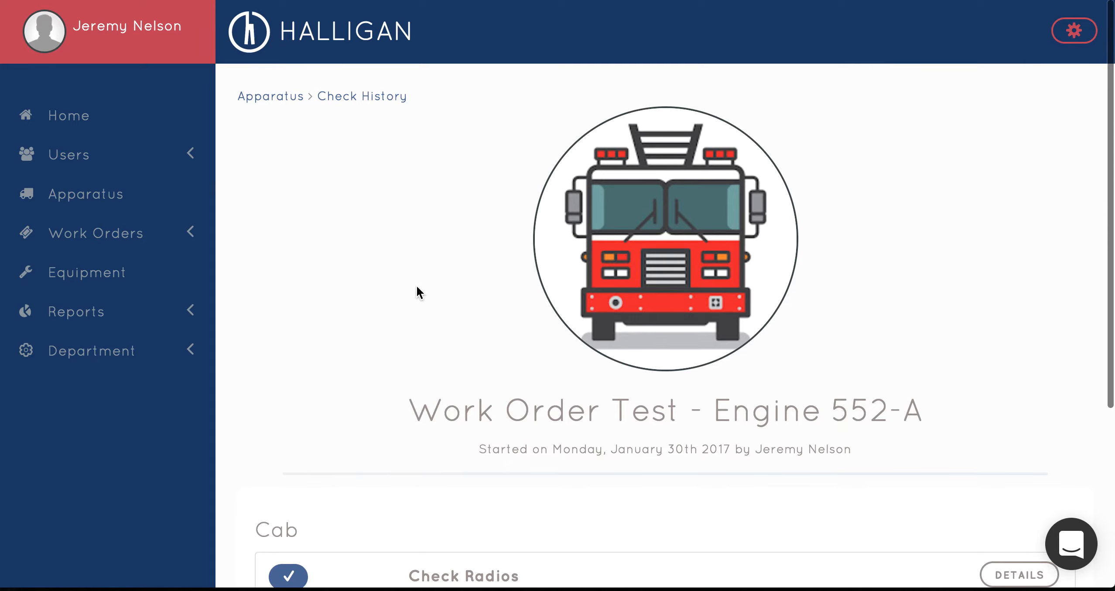
scroll(386, 243, "down", 1)
scroll(386, 243, "up", 1)
left_click(124, 240)
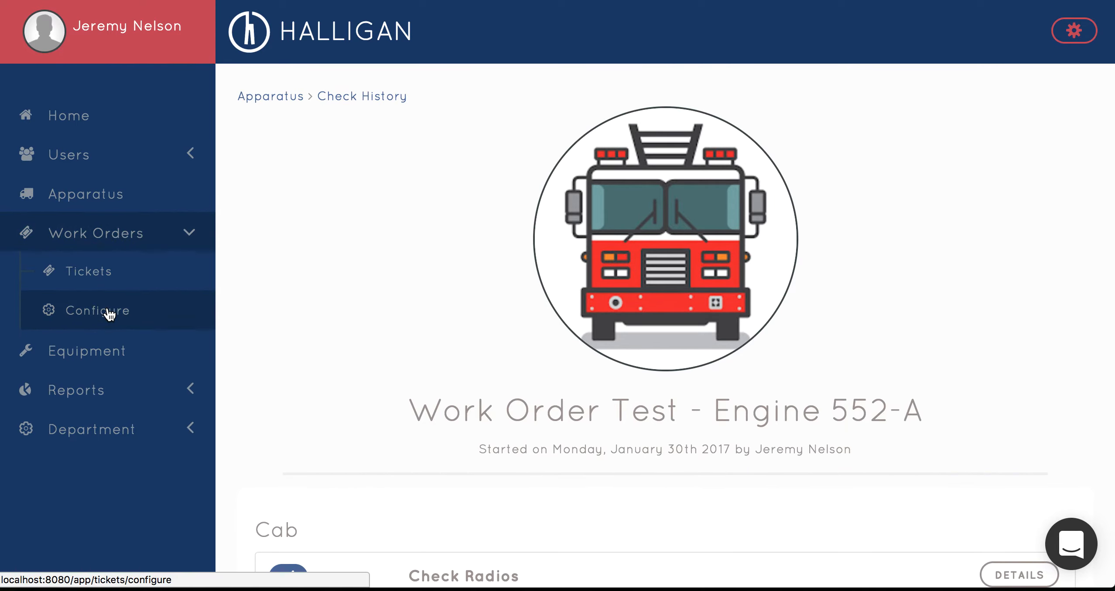
left_click(111, 276)
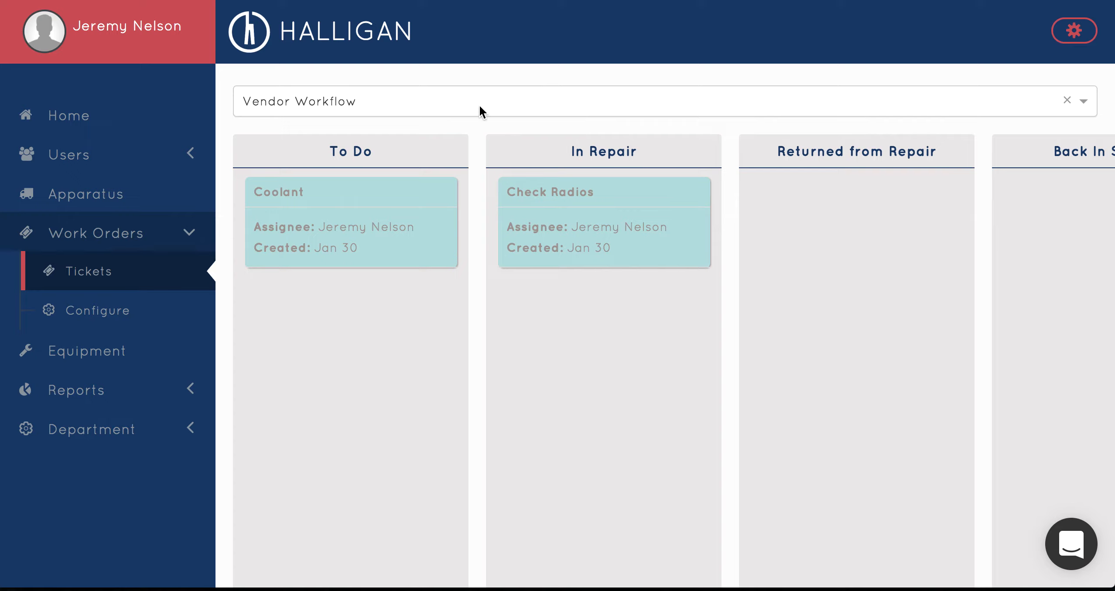
scroll(410, 259, "right", 6)
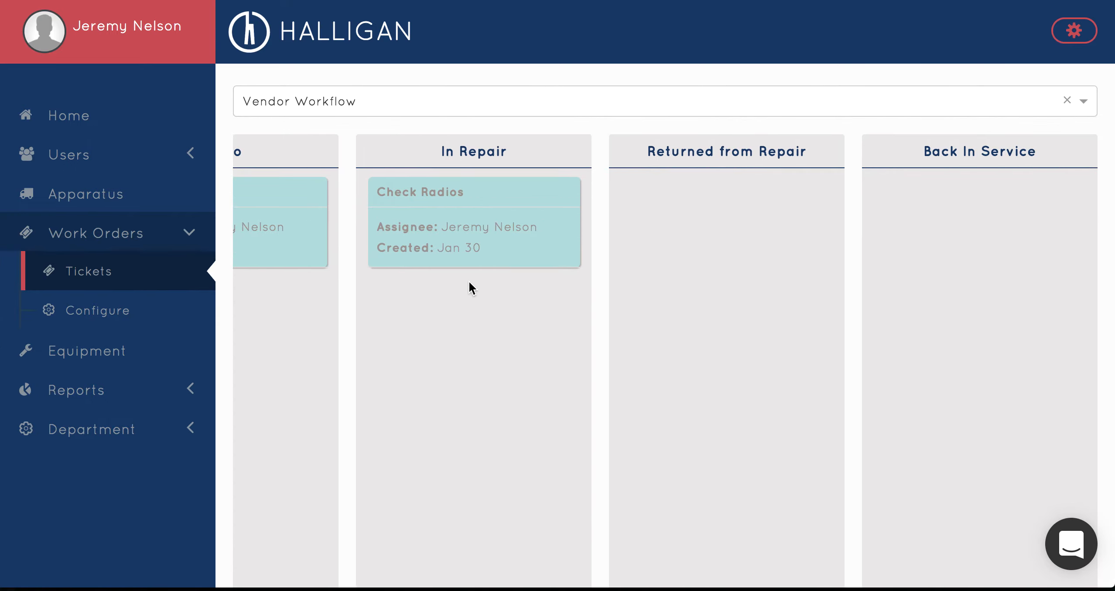
scroll(469, 284, "left", 2)
scroll(469, 282, "left", 3)
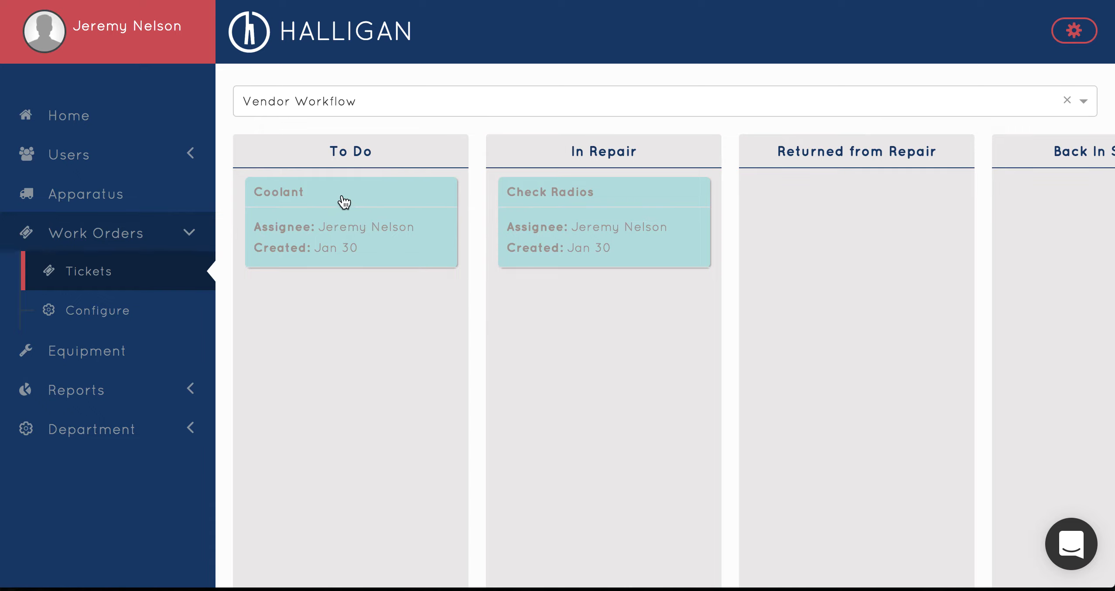
Move the Coolant ticket from To Do to Returned from Repair and back to To Do
mouse_move(344, 204)
left_mouse_down()
mouse_move(545, 303)
mouse_move(654, 318)
mouse_move(772, 311)
left_mouse_up()
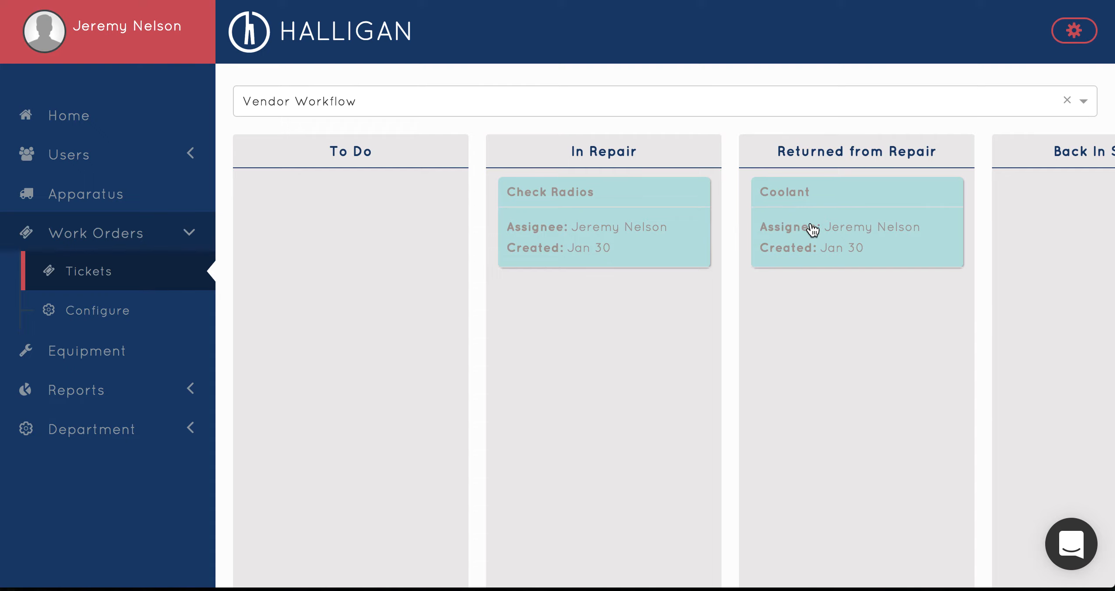
left_click_drag(812, 229, 386, 305)
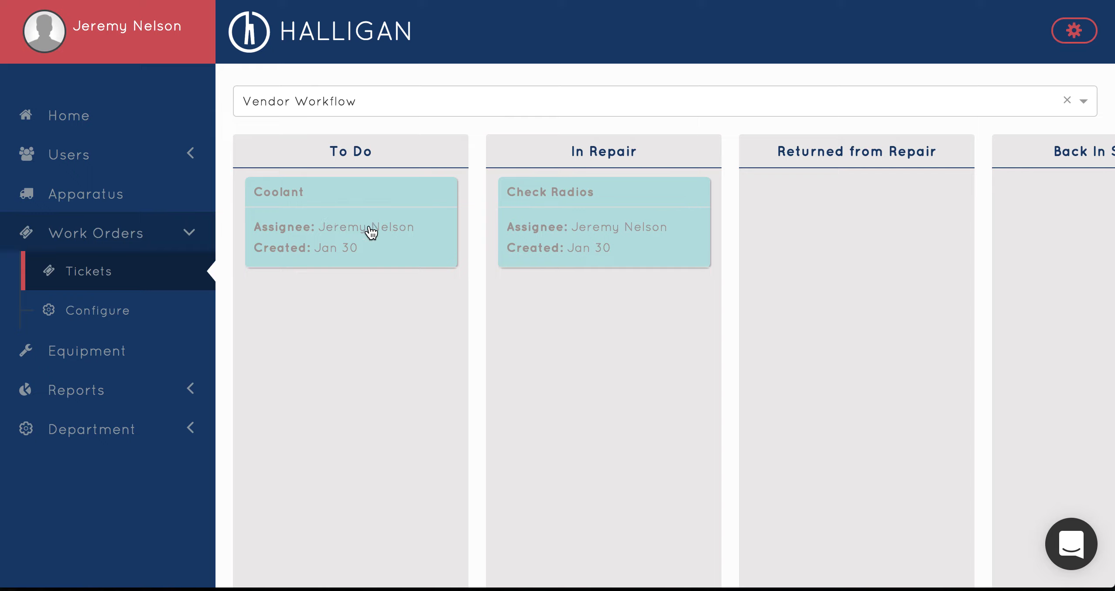
Switch the board to In House Workflow and move the SCBA Mask ticket to Back In Service
left_click(383, 103)
left_click(327, 169)
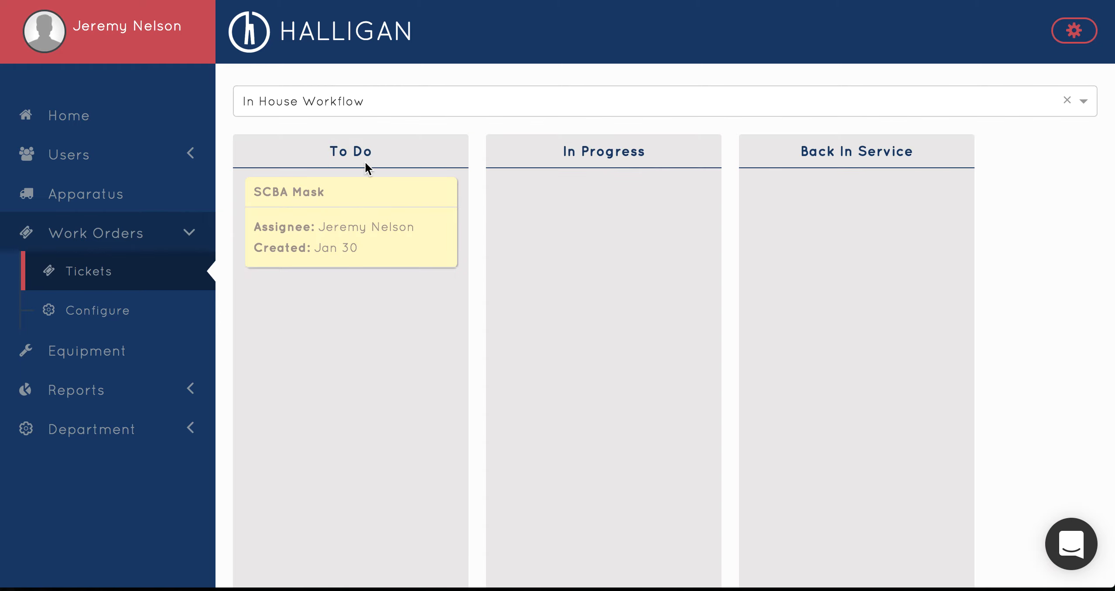
left_click_drag(447, 236, 788, 247)
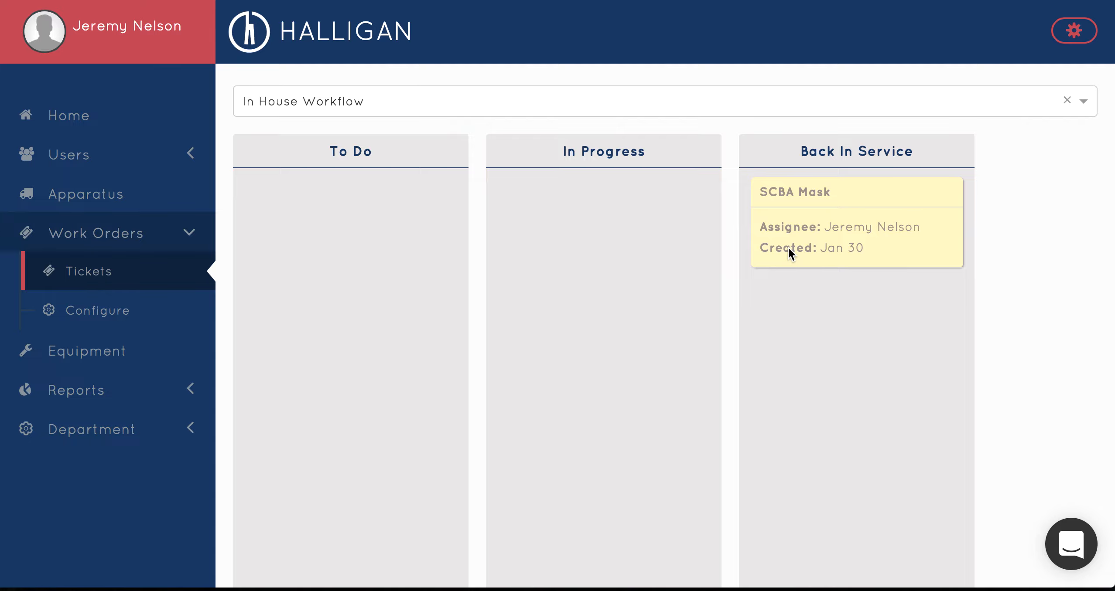
scroll(595, 245, "down", 1)
scroll(594, 246, "left", 2)
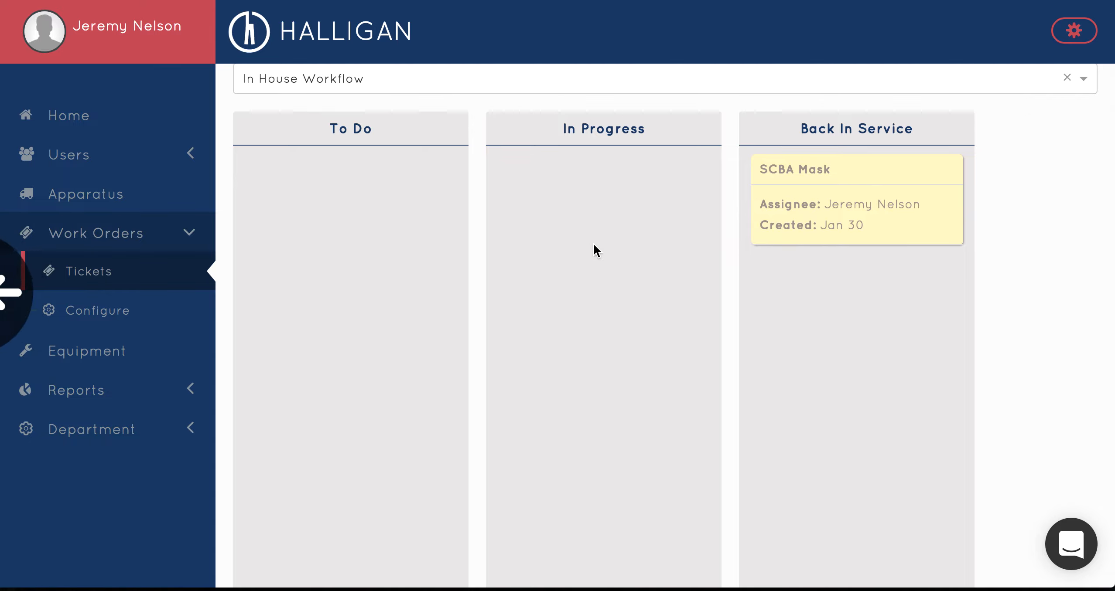
scroll(593, 243, "up", 1)
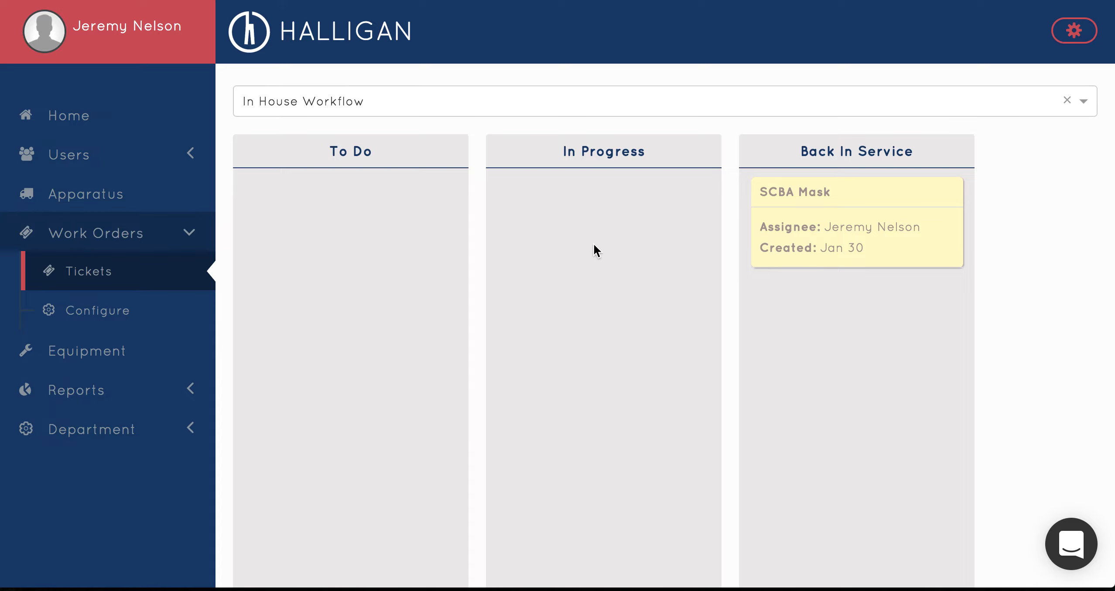
scroll(593, 243, "down", 1)
scroll(593, 243, "up", 1)
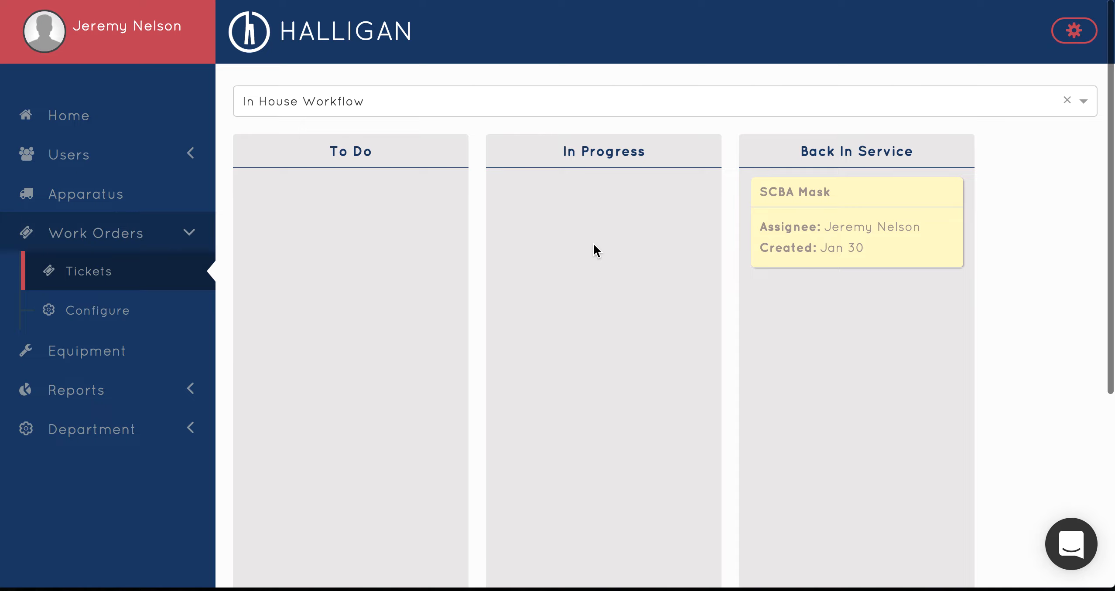
key("super+Tab")
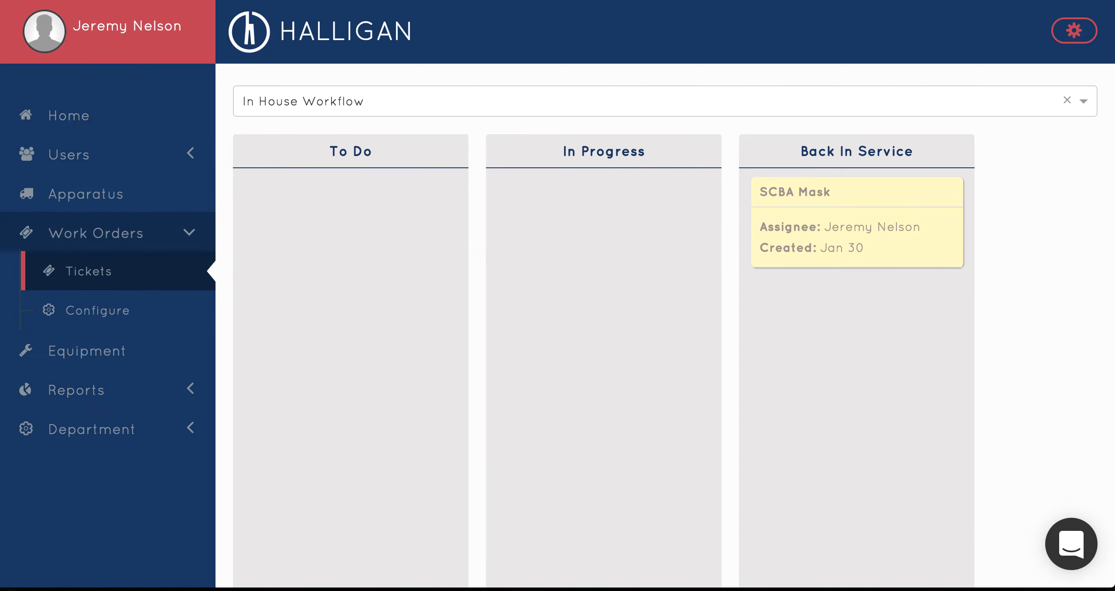
left_click(75, 0)
left_click(75, 0)
left_click(261, 4)
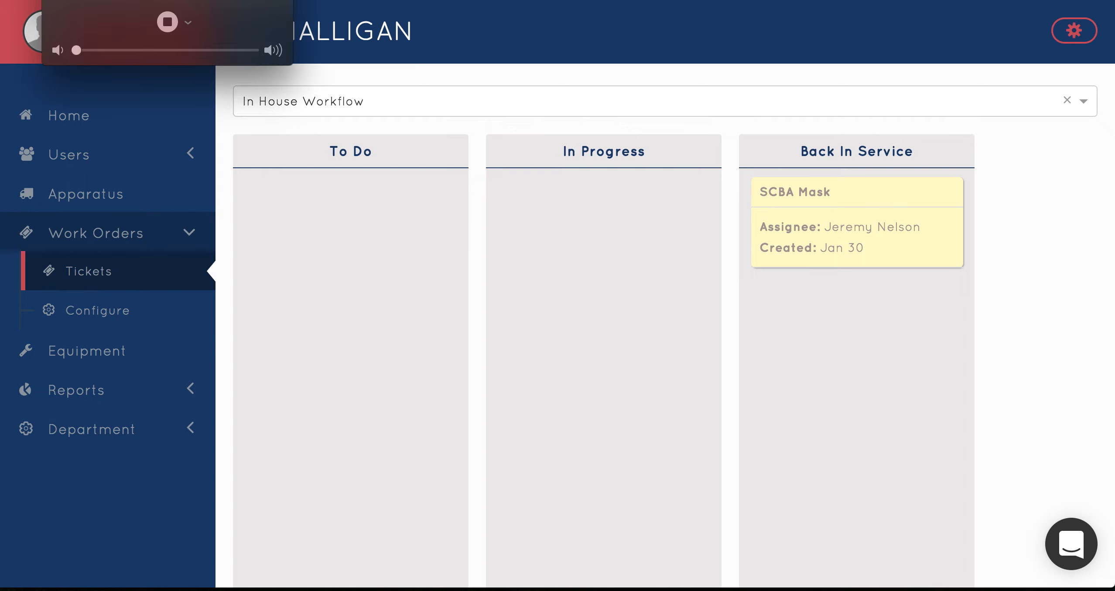